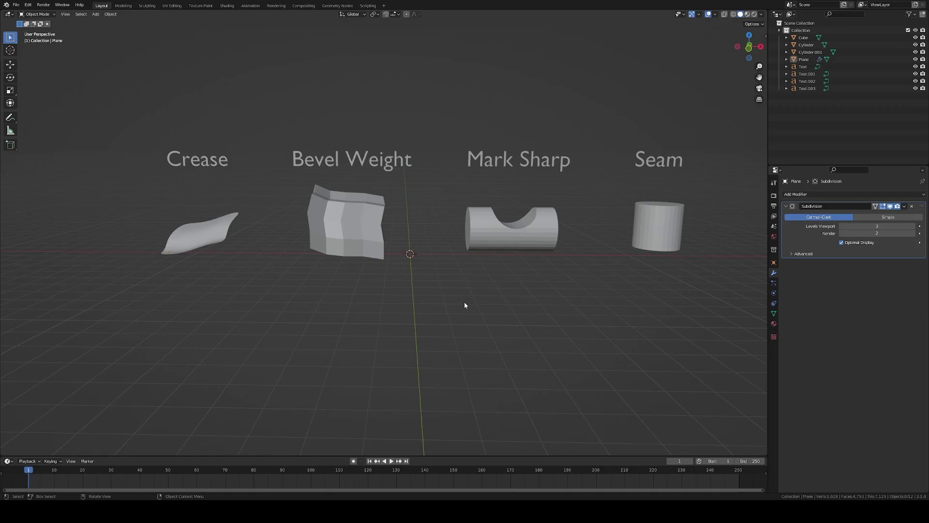
Select the curved plane under the Crease label and open its mesh in Edit Mode
left_click(229, 240)
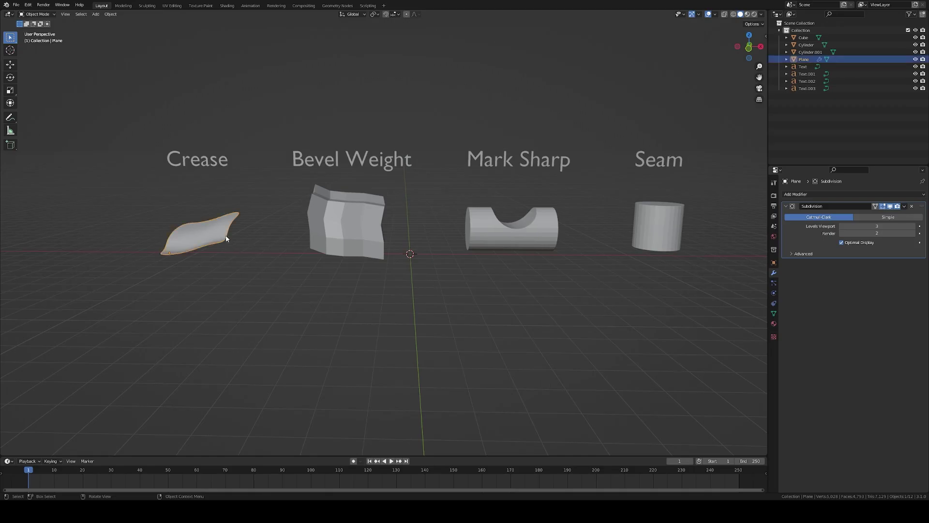
key("KP_Decimal")
middle_click_drag(301, 248, 319, 262)
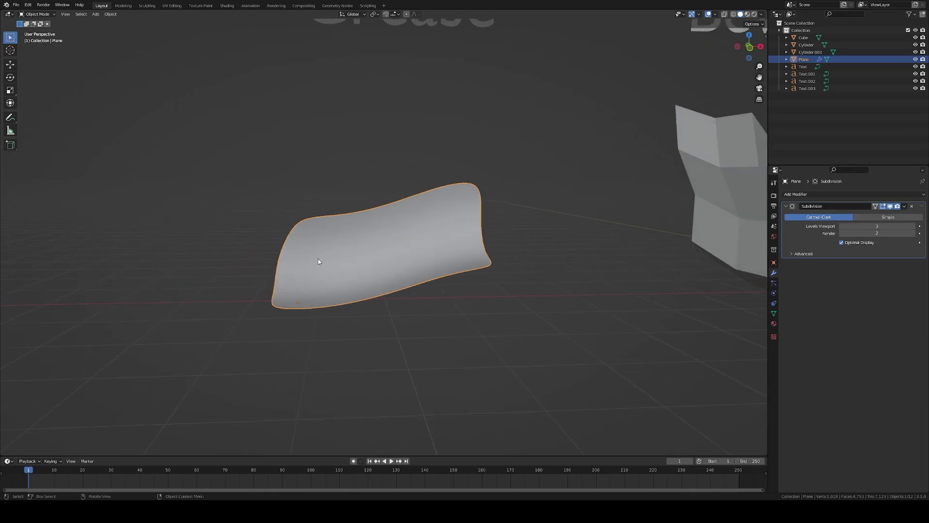
key("Tab")
middle_click_drag(537, 297, 533, 306)
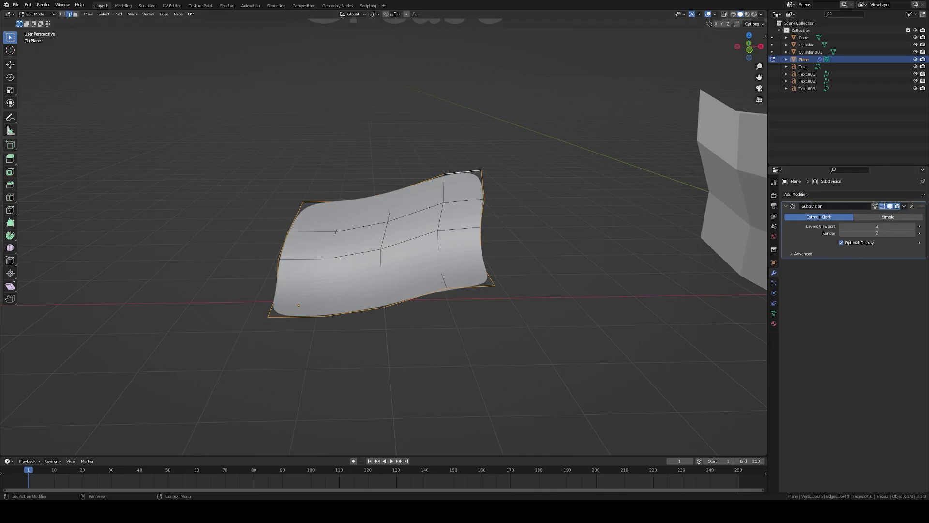
middle_click_drag(544, 239, 476, 186)
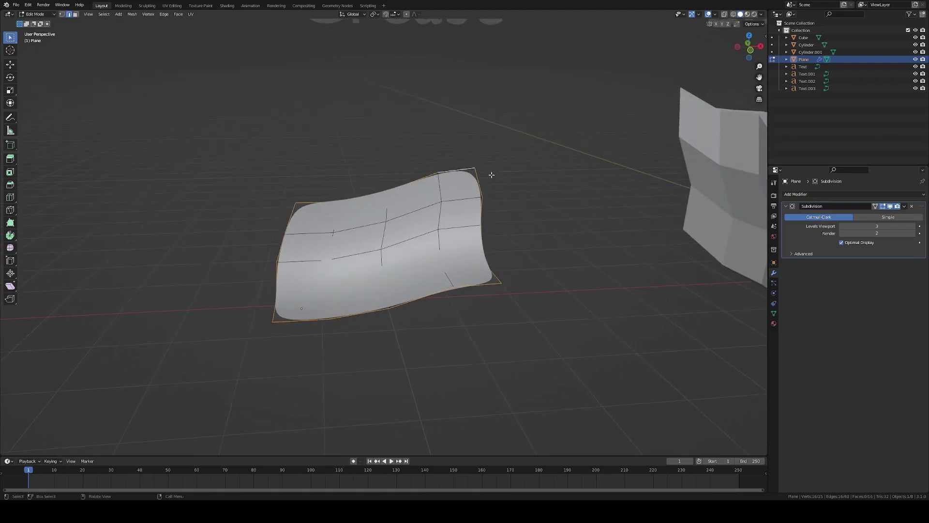
middle_click_drag(486, 185, 519, 228)
middle_click_drag(446, 238, 414, 223)
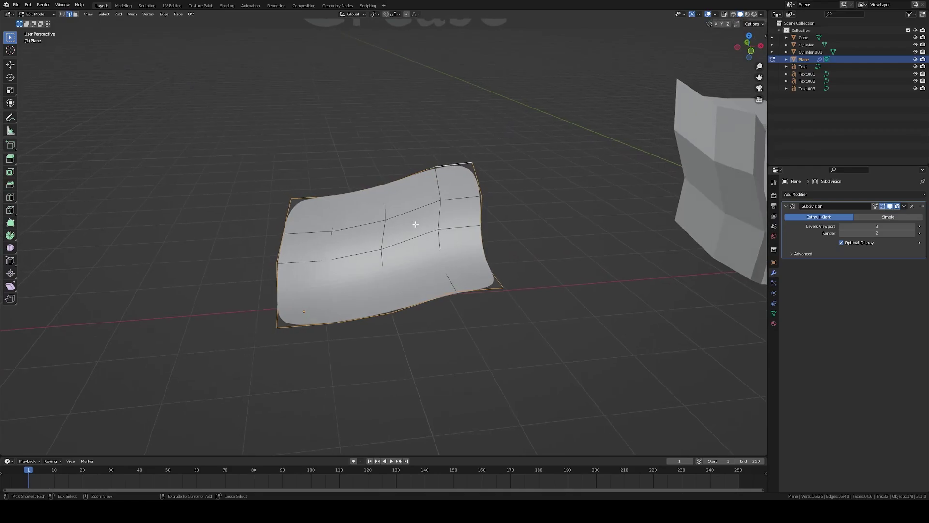
Apply an Edge Crease with factor 1.000 to the plane's selected outer edges and return to Object Mode
key("ctrl+e")
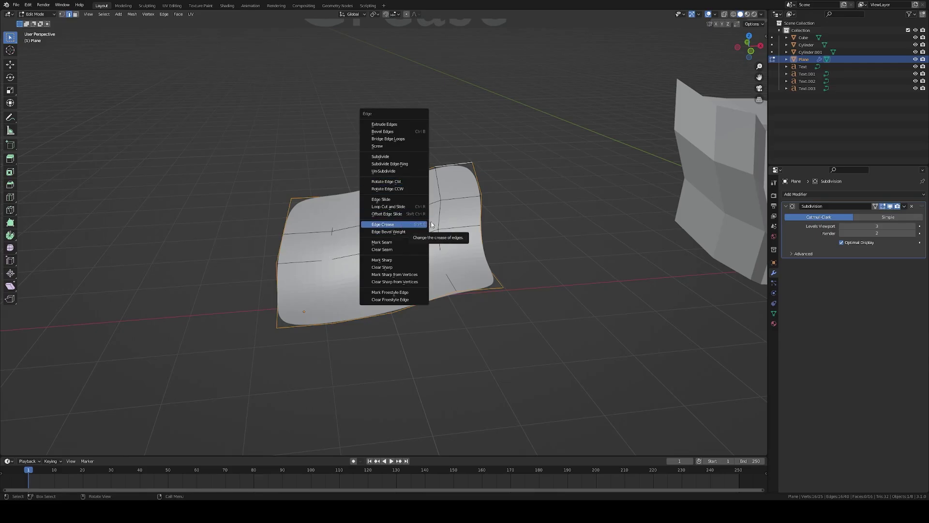
left_click(446, 223)
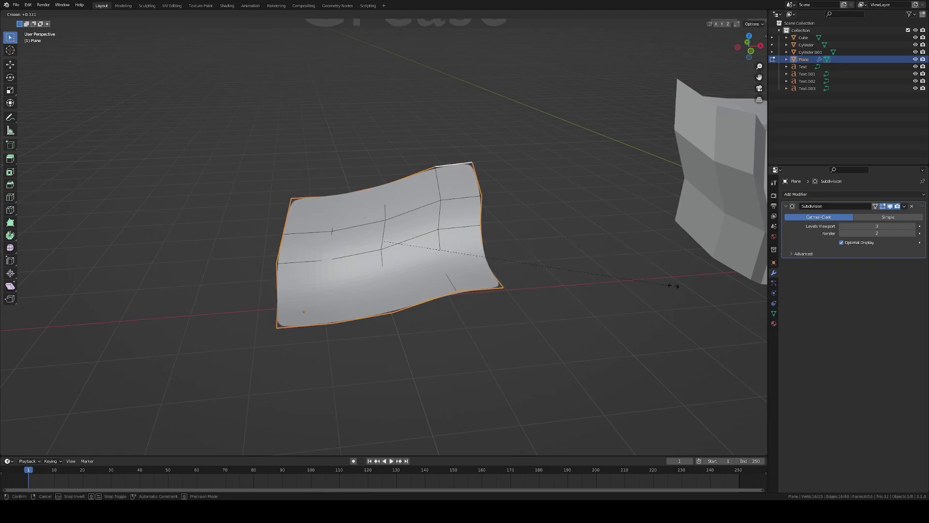
left_click(89, 290)
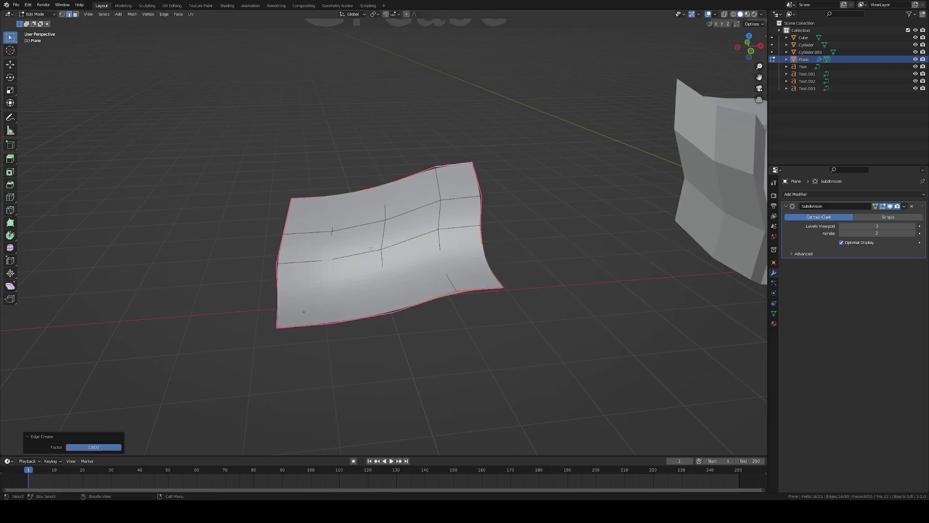
middle_click_drag(474, 176, 426, 196)
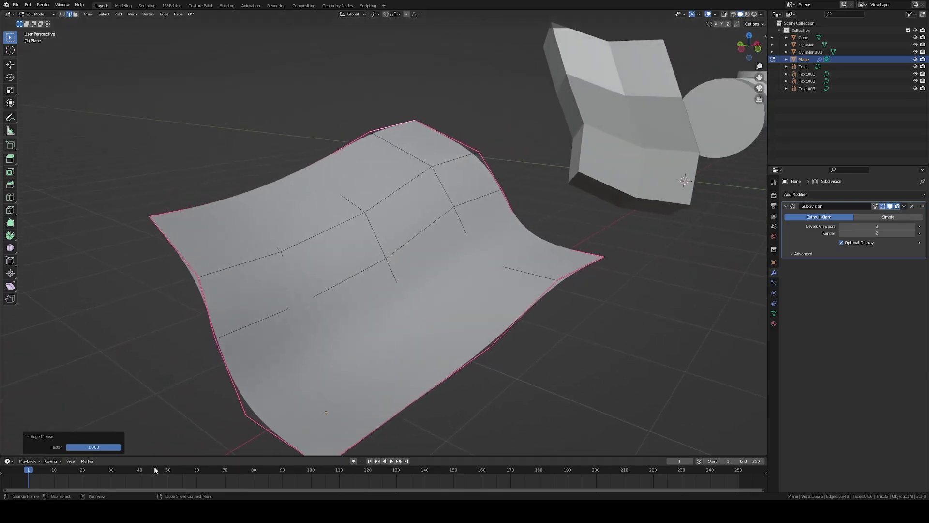
mouse_move(117, 447)
left_mouse_down()
mouse_move(96, 447)
mouse_move(121, 447)
left_mouse_up()
key("Tab")
scroll(415, 306, "down", 2)
middle_click_drag(409, 291, 425, 283)
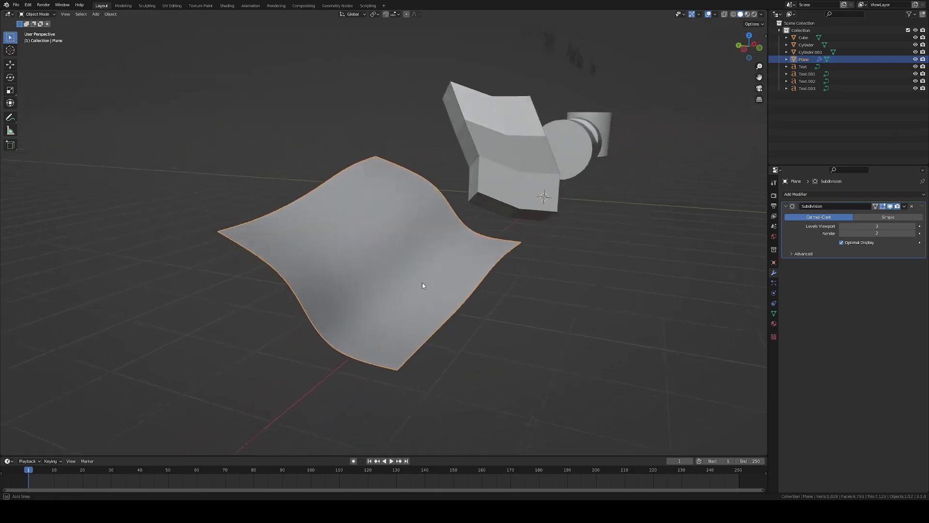
scroll(425, 283, "up", 4)
In Edit Mode, select the upper lengthwise row of four edges on the plane and crease it with factor 1.000
key("Tab")
middle_click_drag(356, 249, 321, 264)
scroll(321, 264, "down", 4)
left_click(278, 244)
left_click(337, 227, "shift")
left_click(419, 193, "shift")
left_click(464, 175, "shift")
middle_click_drag(456, 218, 450, 228)
key("shift+e")
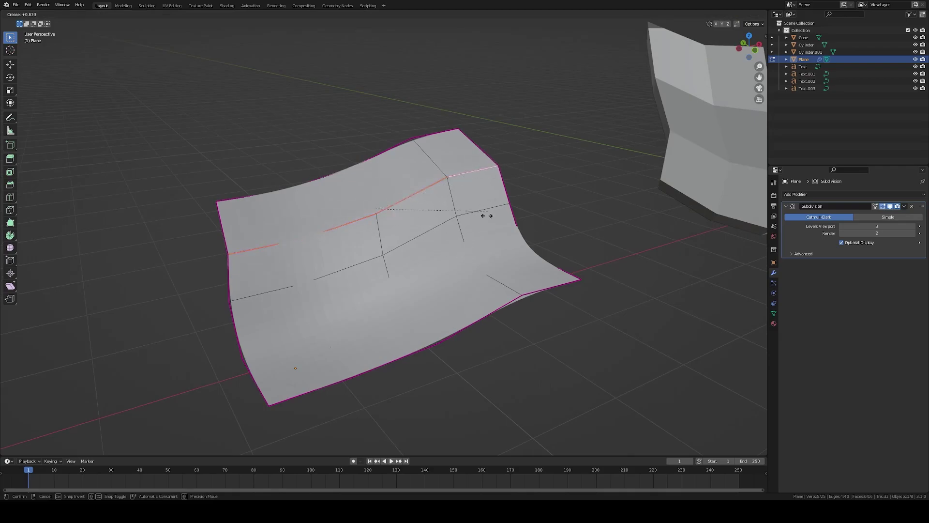
left_click(562, 329)
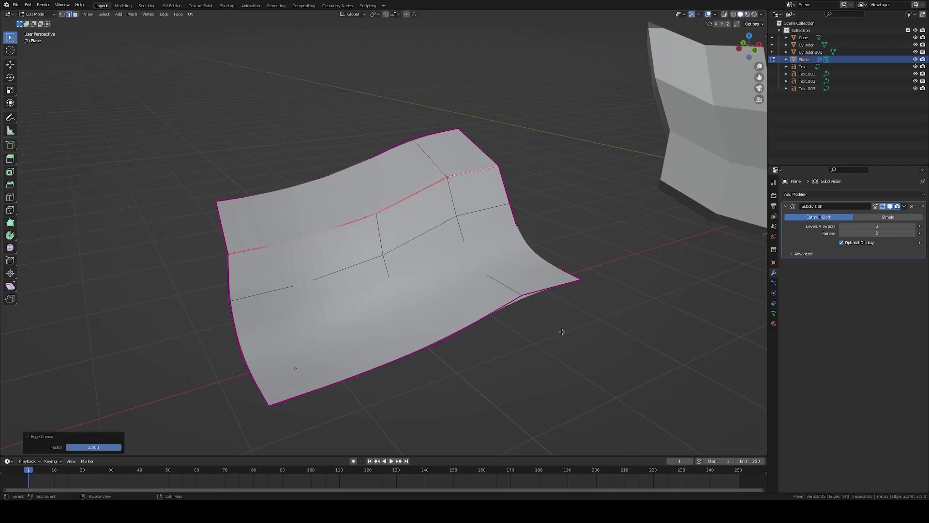
Examine the plane's creased border and fold from several angles in Object Mode and Edit Mode
middle_click_drag(499, 250, 473, 243)
scroll(474, 243, "down", 3)
key("Tab")
scroll(460, 251, "up", 4)
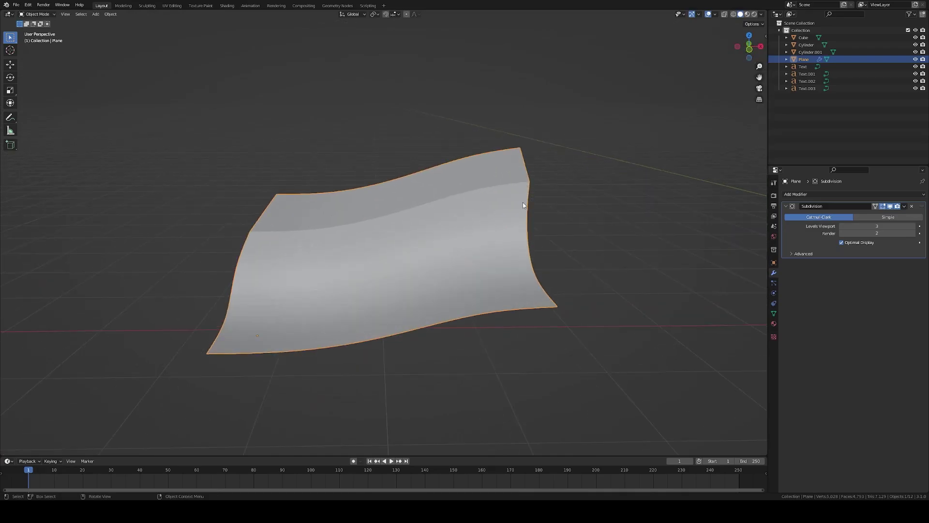
middle_click_drag(393, 199, 489, 228)
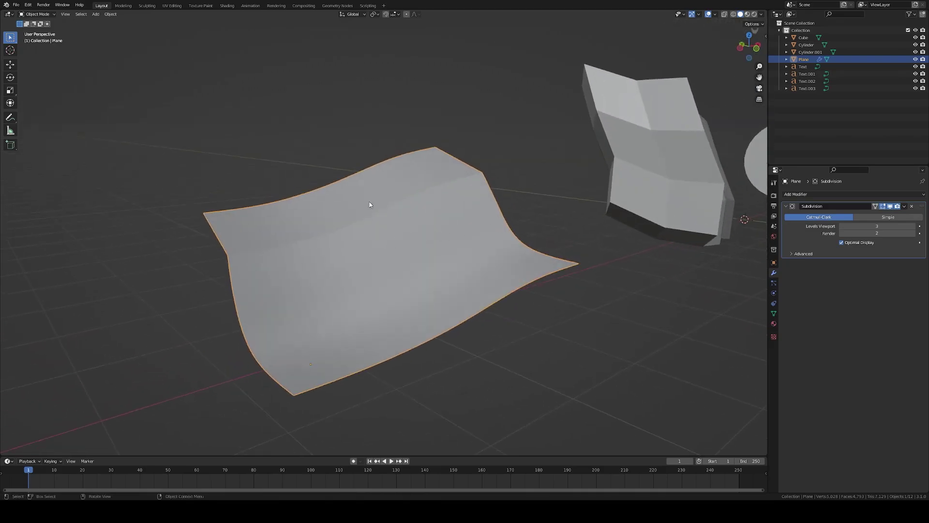
middle_click_drag(370, 222, 304, 206)
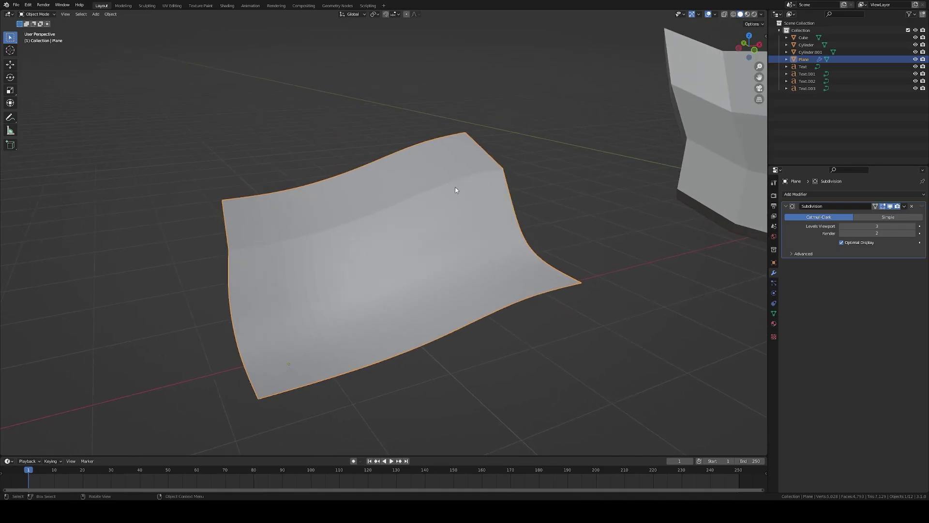
middle_click_drag(455, 190, 432, 185)
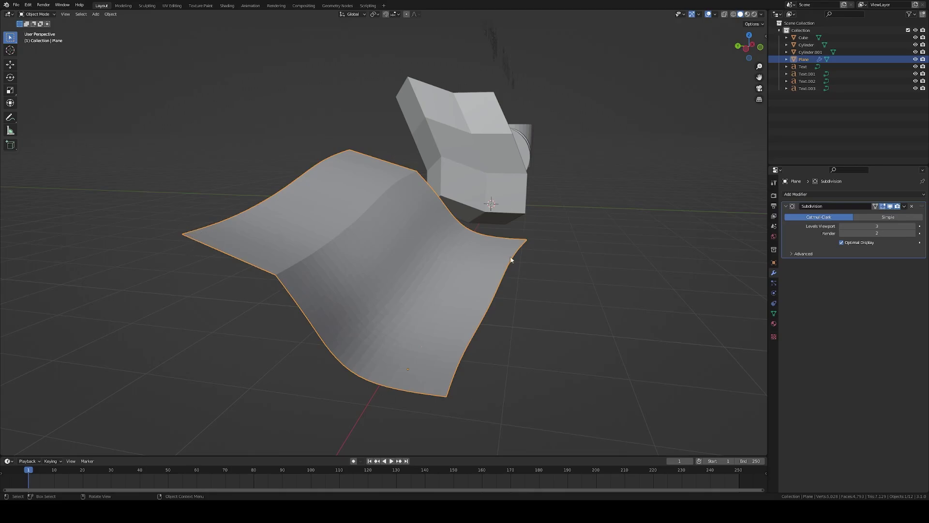
key("Tab")
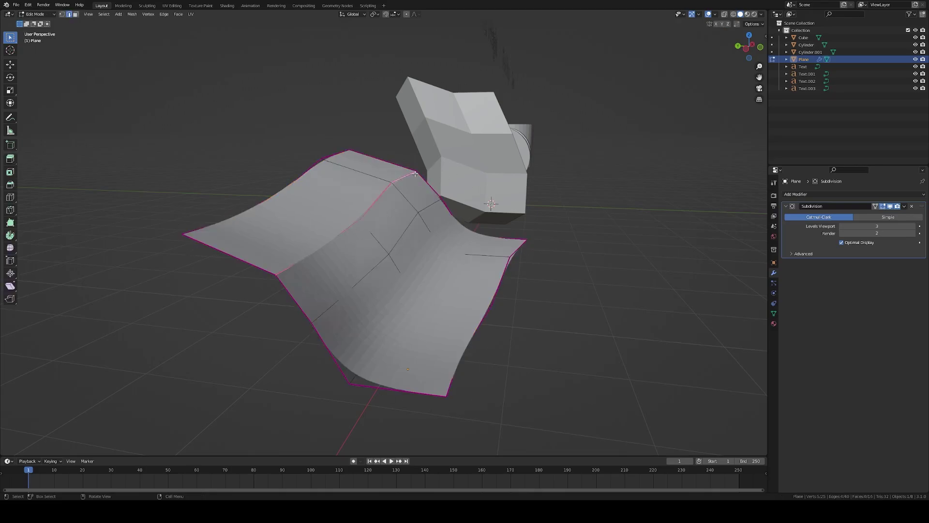
middle_click_drag(417, 173, 363, 203)
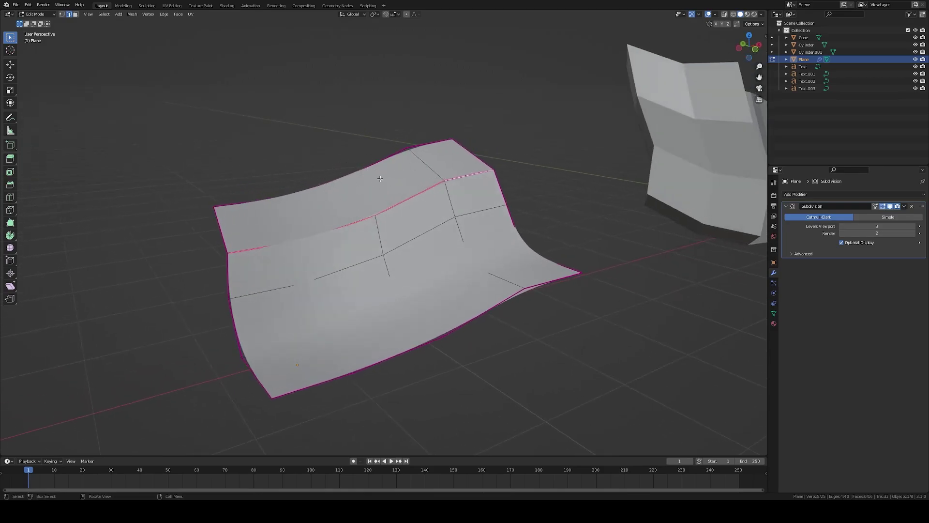
middle_click_drag(554, 307, 435, 192)
middle_click_drag(505, 234, 421, 234)
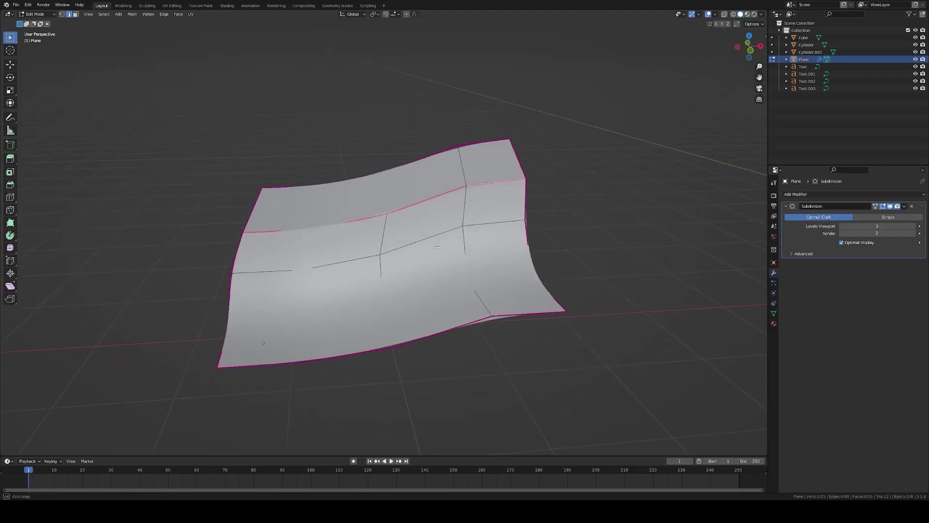
key("Tab")
Select the wavy block under the Bevel Weight label and add a Bevel modifier to it
scroll(505, 234, "down", 5)
middle_click_drag(506, 234, 496, 235)
middle_click_drag(550, 216, 435, 217, "shift")
left_click(433, 213)
scroll(433, 209, "up", 4)
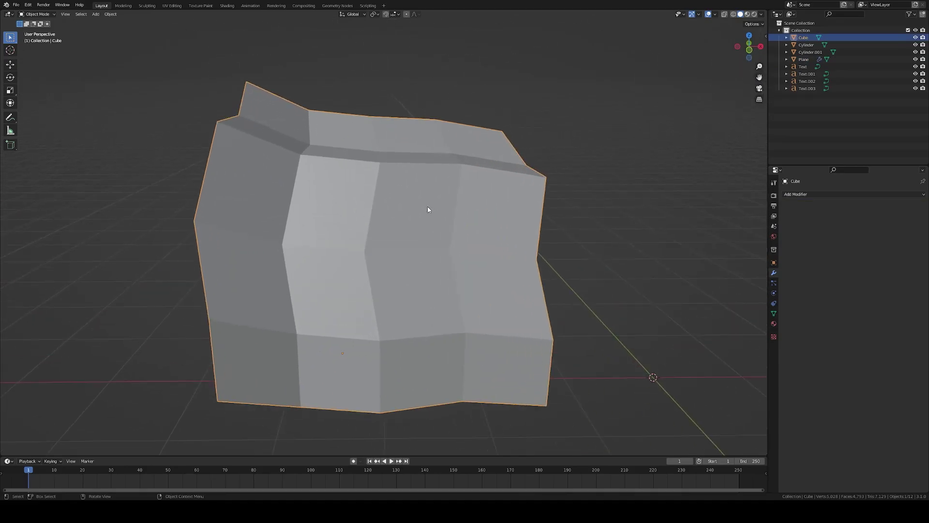
scroll(429, 205, "down", 5)
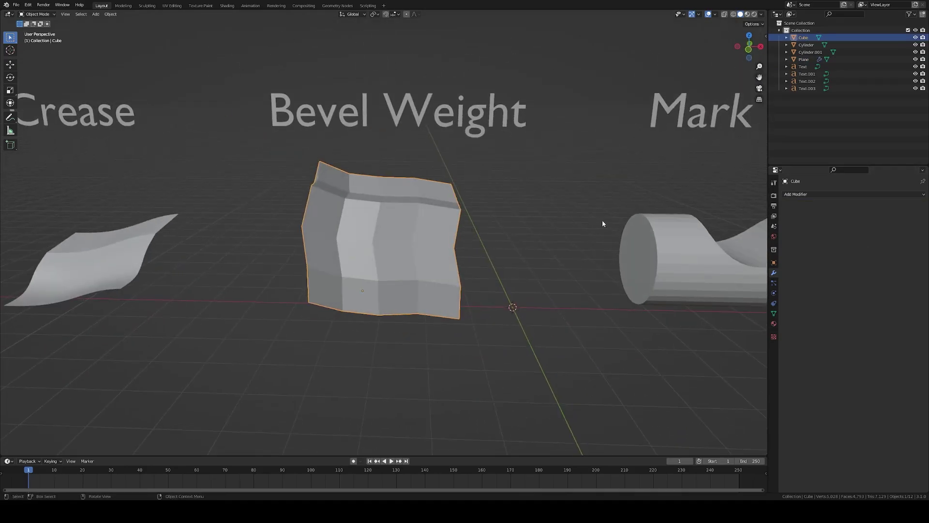
left_click(821, 195)
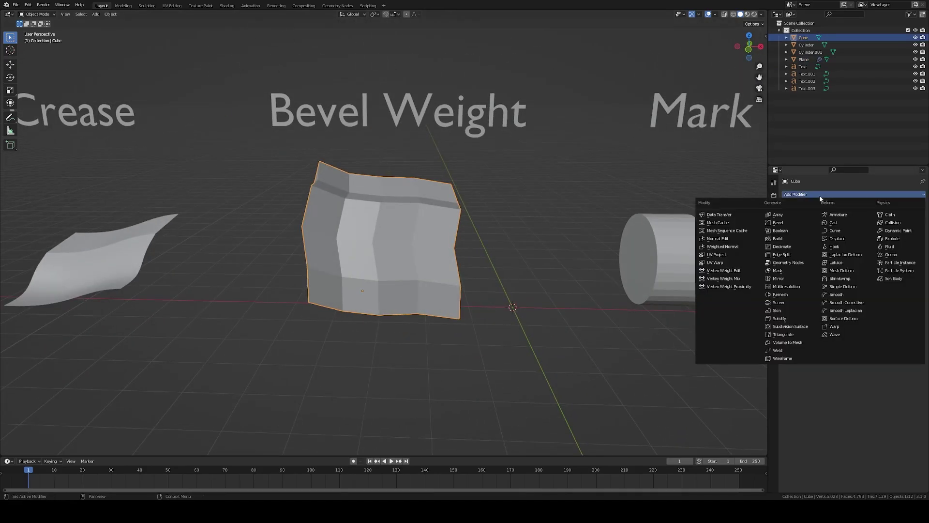
left_click(795, 224)
middle_click_drag(556, 219, 544, 219)
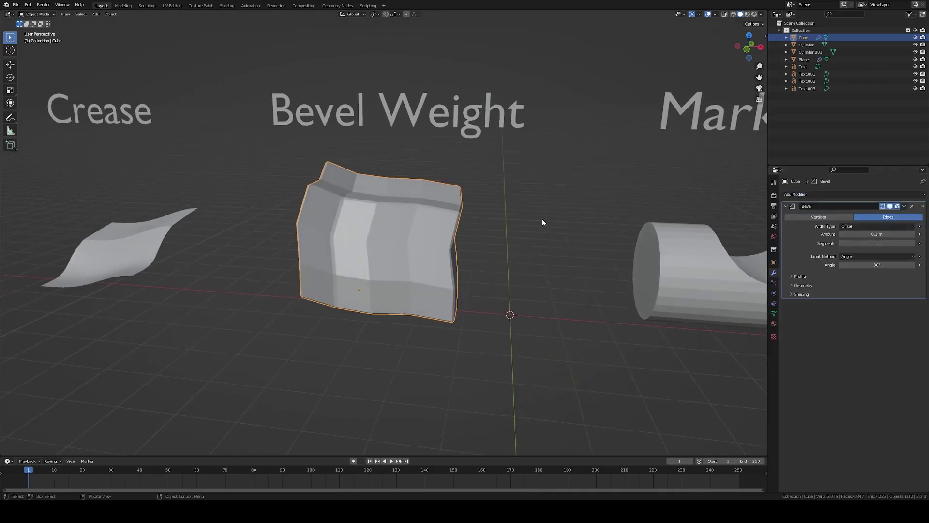
Set the Bevel modifier to an amount of 0.26 m with 8 segments and enter Edit Mode on the block
left_click_drag(876, 234, 896, 244)
middle_click_drag(643, 209, 566, 213)
scroll(593, 209, "up", 4)
middle_click_drag(358, 166, 399, 181)
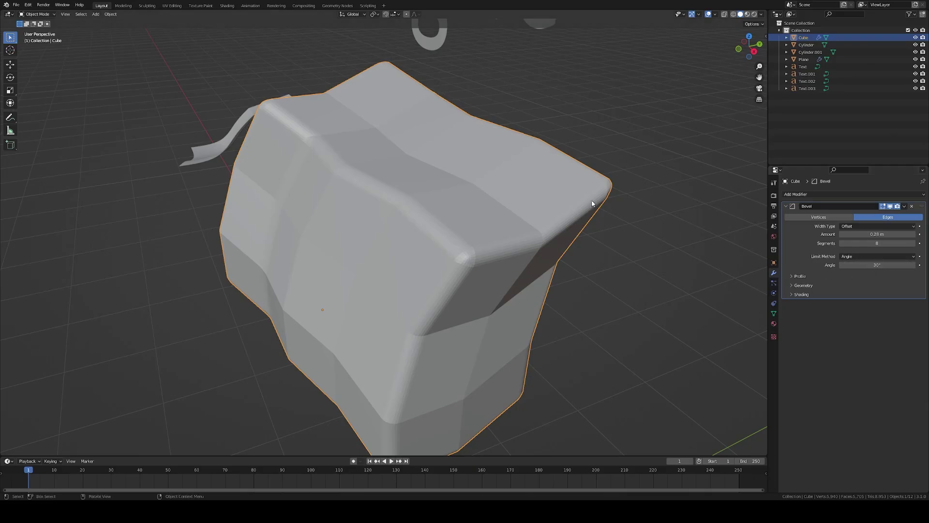
middle_click_drag(479, 196, 485, 194)
middle_click_drag(528, 295, 517, 270)
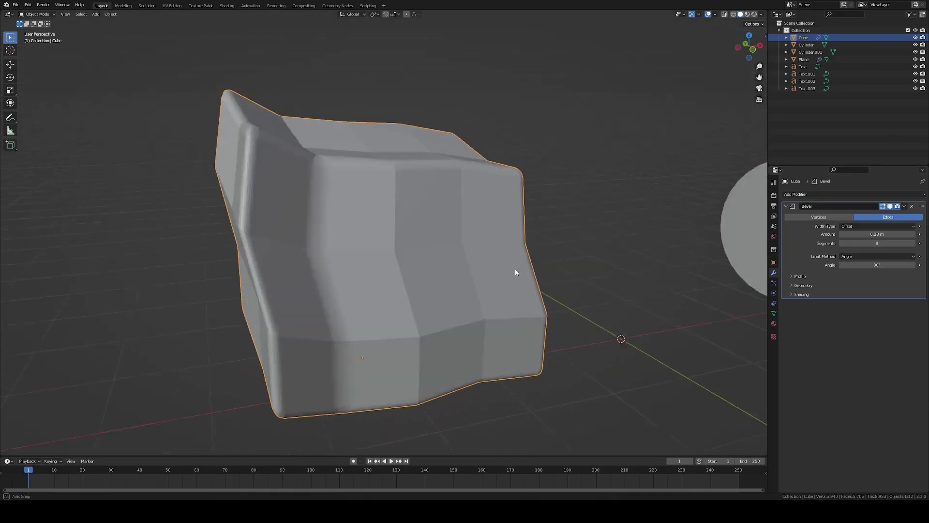
middle_click_drag(365, 300, 485, 217)
key("Tab")
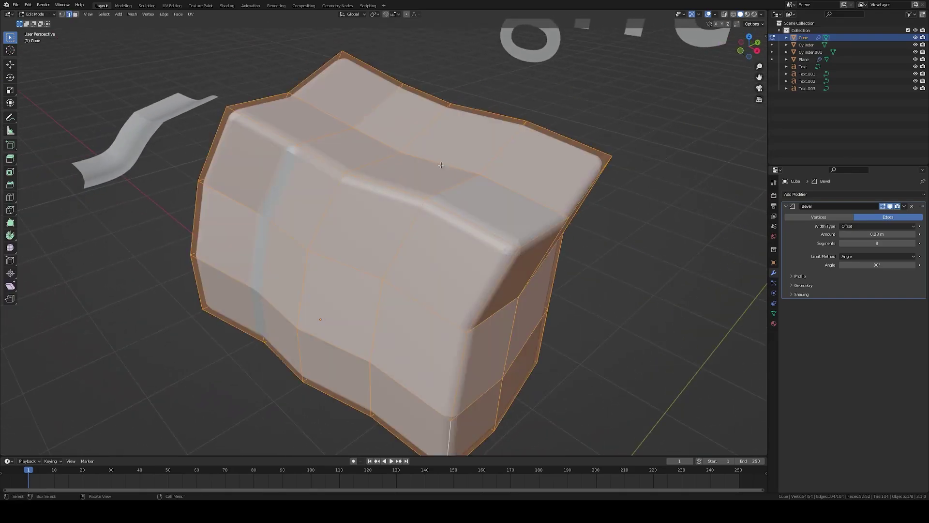
middle_click_drag(451, 169, 463, 180)
Select all eight top faces of the block in face select mode
key("3")
left_click(312, 111)
left_click(360, 89, "shift")
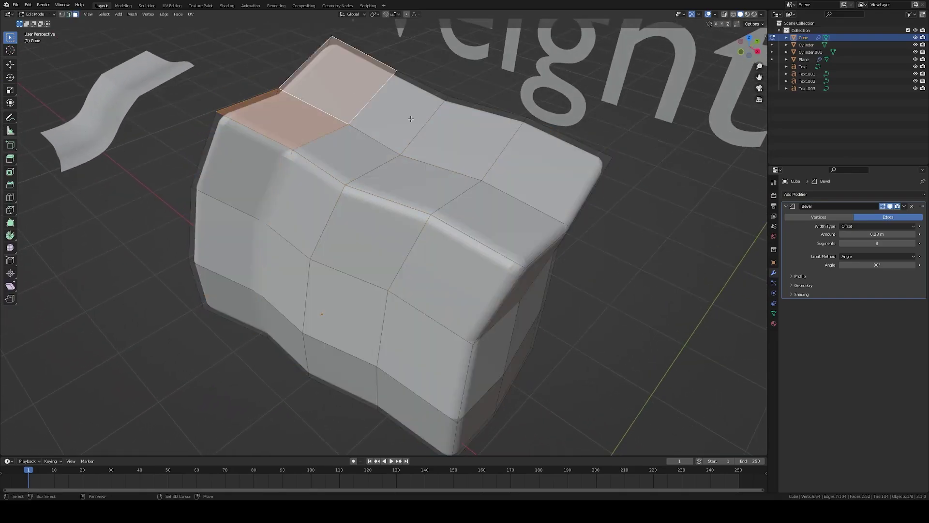
left_click(529, 168, "shift")
left_click(401, 116, "shift")
left_click(462, 141, "shift")
left_click(348, 153, "shift")
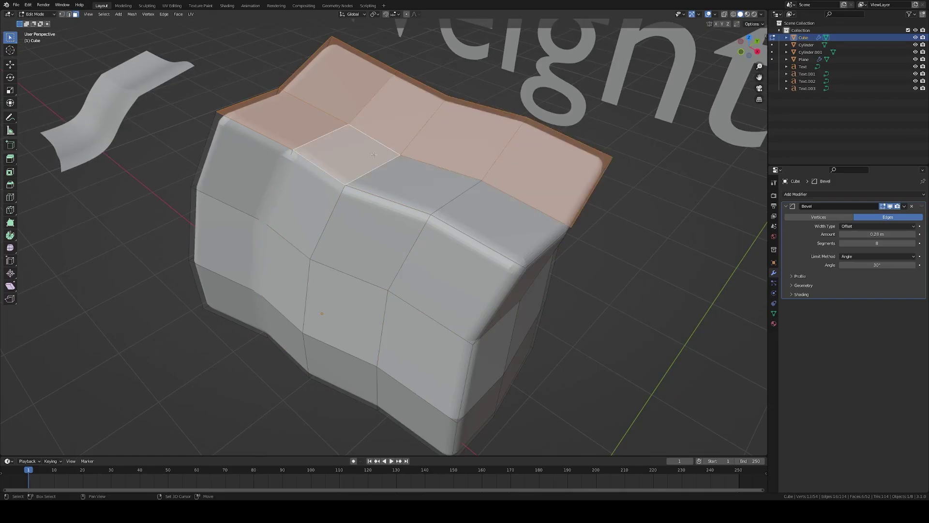
left_click(414, 184, "shift")
left_click(498, 219, "shift")
middle_click_drag(471, 206, 446, 189)
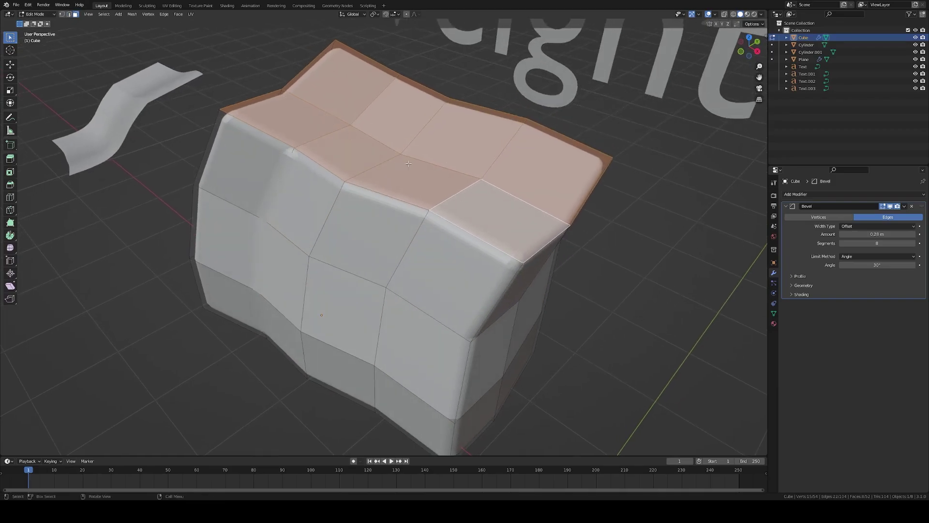
middle_click_drag(421, 142, 431, 142)
In edge select mode, select the edges outlining the block's top surface
key("2")
left_click(336, 174)
left_click(337, 174, "alt")
left_click(560, 130, "alt+shift")
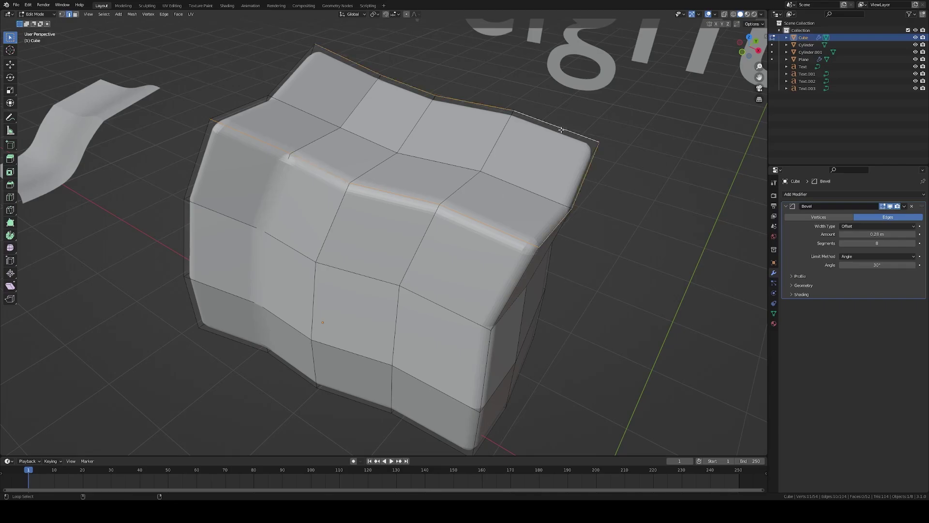
left_click(309, 74, "alt+shift")
middle_click_drag(309, 74, 426, 92)
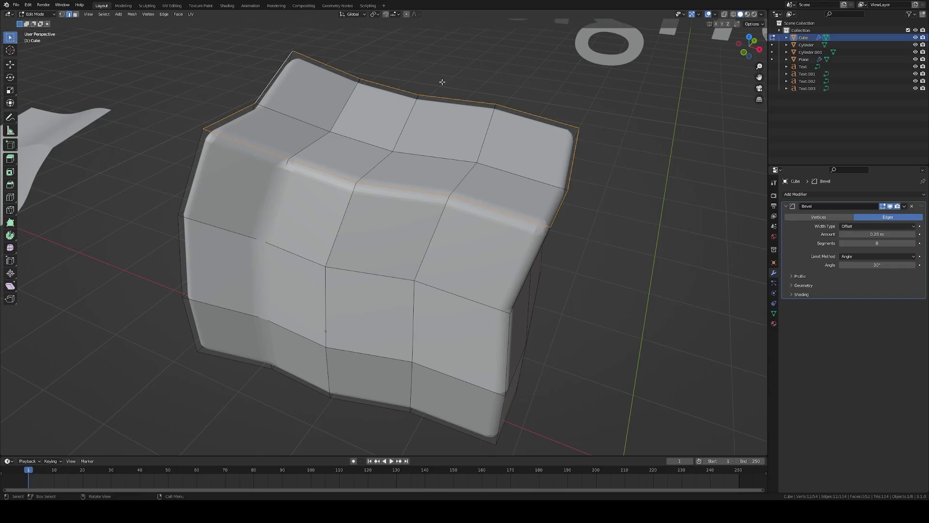
middle_click_drag(555, 138, 619, 178)
Set the Edge Bevel Weight of the block's selected top outline edges to 1
key("ctrl+e")
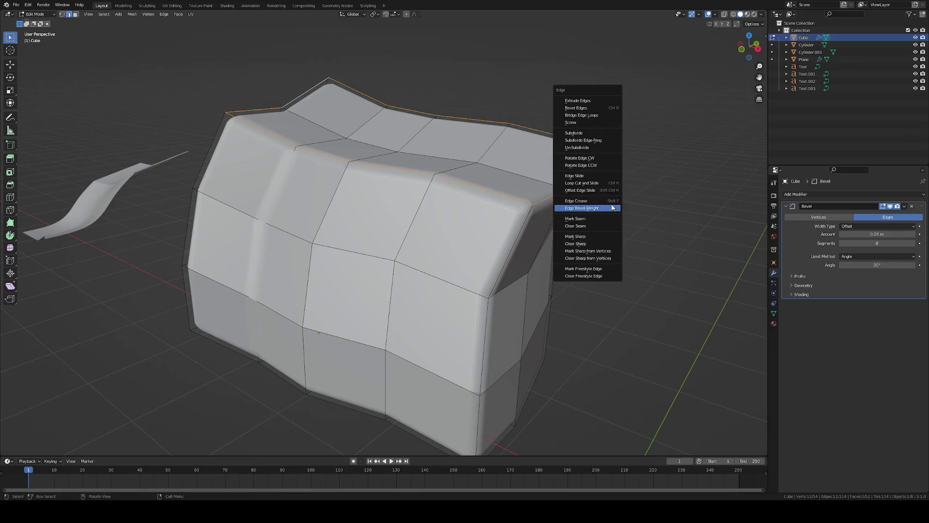
left_click(611, 209)
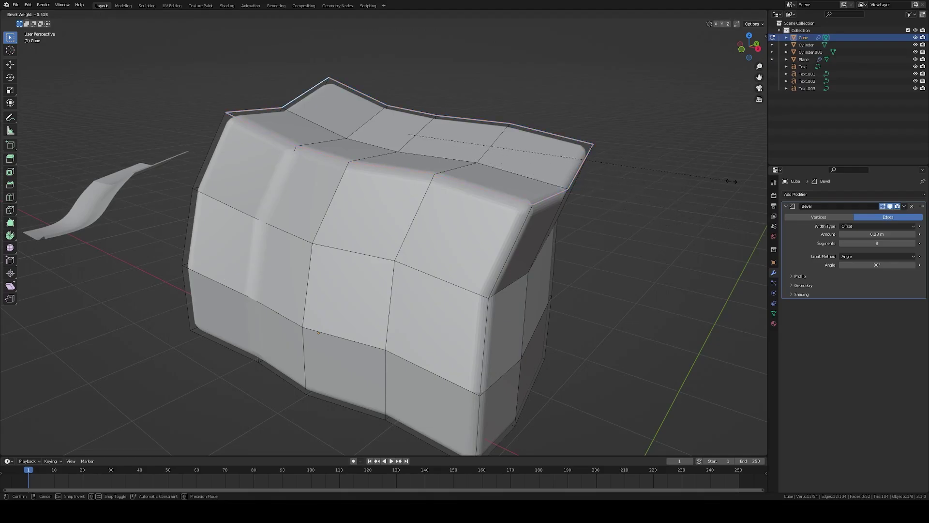
type("1")
key("Return")
Set the Bevel modifier's Limit Method to Weight so only the block's weighted top outline edges are beveled
middle_click_drag(514, 193, 443, 202)
scroll(425, 205, "up", 2)
middle_click_drag(491, 220, 426, 179)
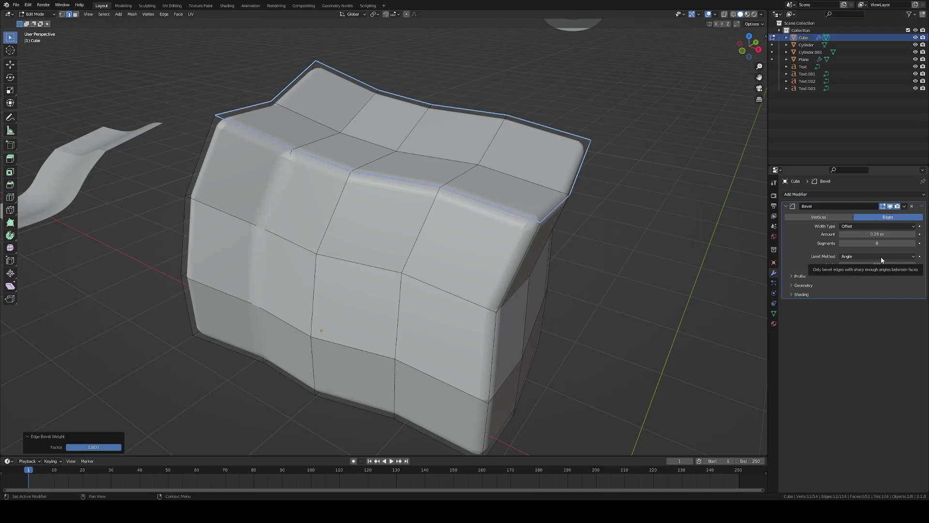
left_click(881, 256)
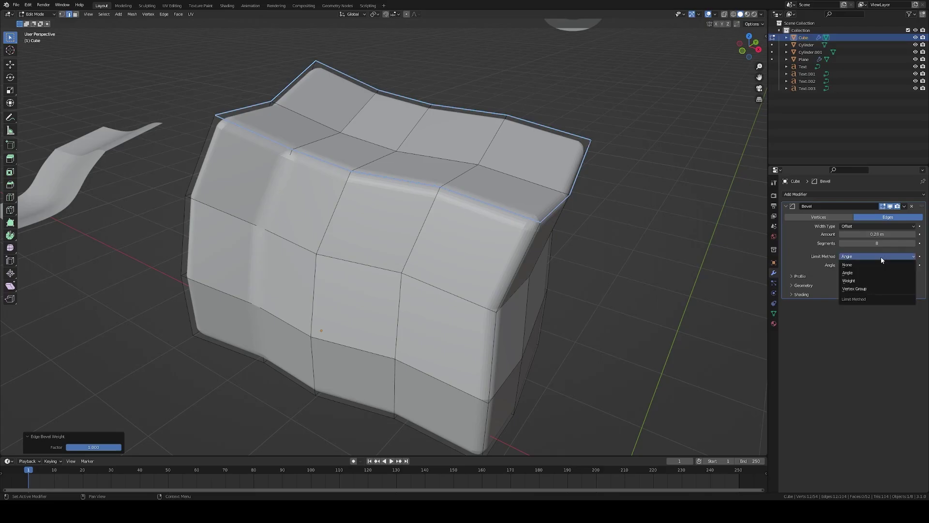
left_click(869, 281)
middle_click_drag(435, 188, 382, 166)
middle_click_drag(503, 179, 448, 177)
middle_click_drag(503, 202, 406, 209)
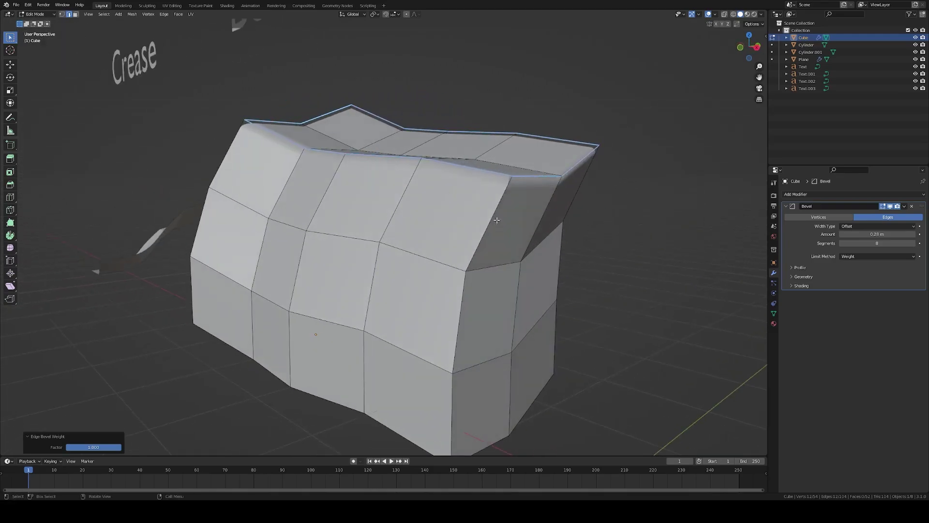
mouse_move(554, 226)
middle_mouse_down()
mouse_move(538, 236)
mouse_move(556, 220)
middle_mouse_up()
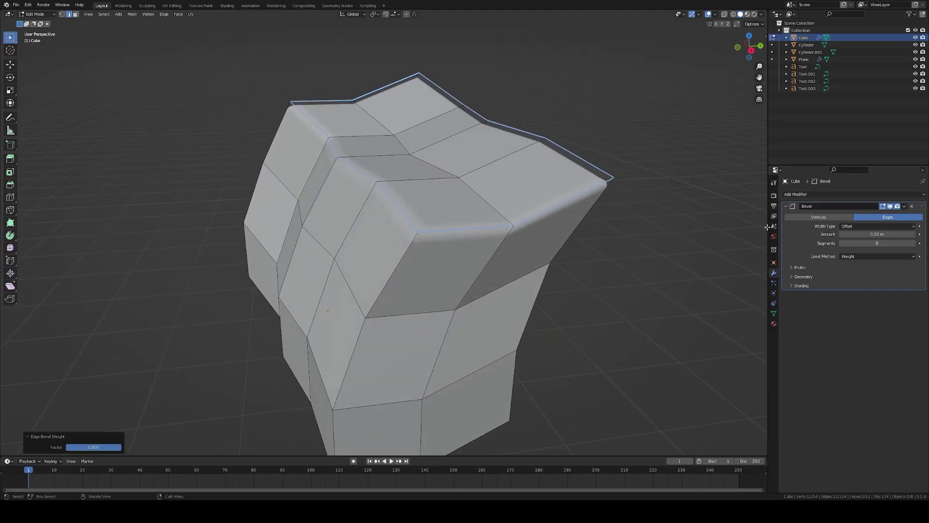
middle_click_drag(608, 197, 592, 175)
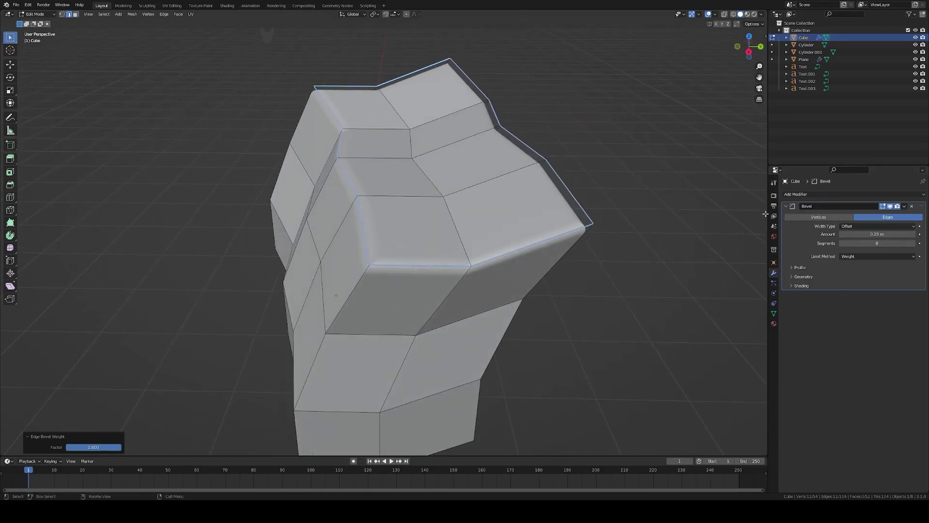
Try Bevel Edges directly on the block's selected top outline edges, and undo the operation
middle_click_drag(573, 220, 506, 230)
key("ctrl+b")
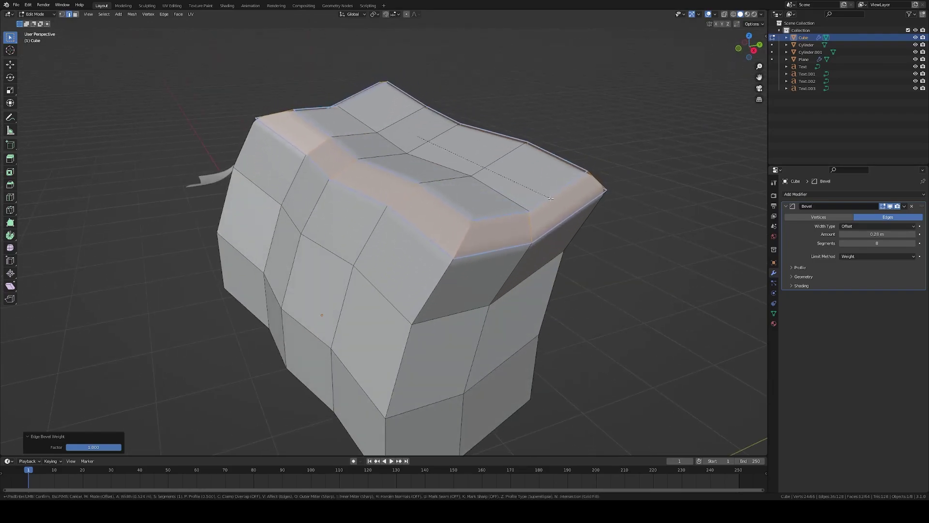
left_click(550, 198)
mouse_move(537, 204)
middle_mouse_down()
mouse_move(517, 218)
mouse_move(493, 213)
mouse_move(526, 200)
middle_mouse_up()
key("ctrl+z")
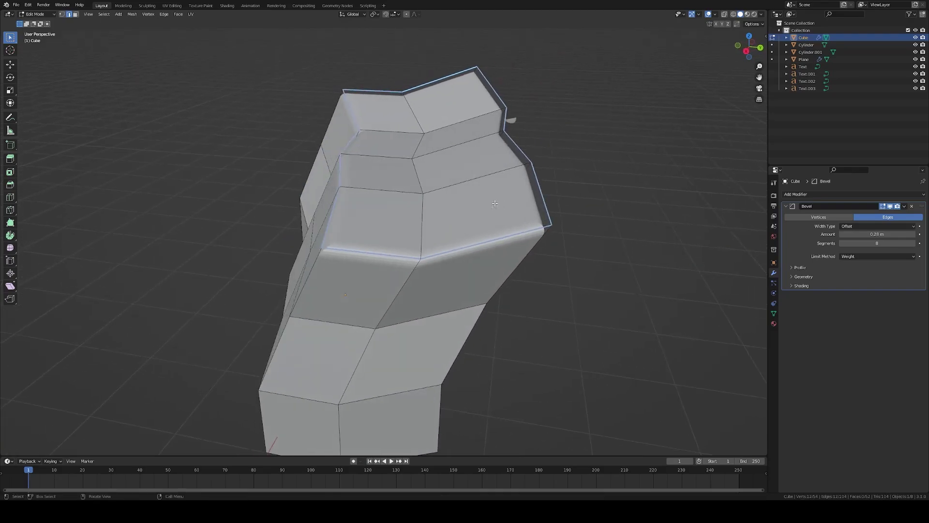
Select the block's front vertical corner edges and give them a partial Edge Bevel Weight
middle_click_drag(437, 176, 506, 189)
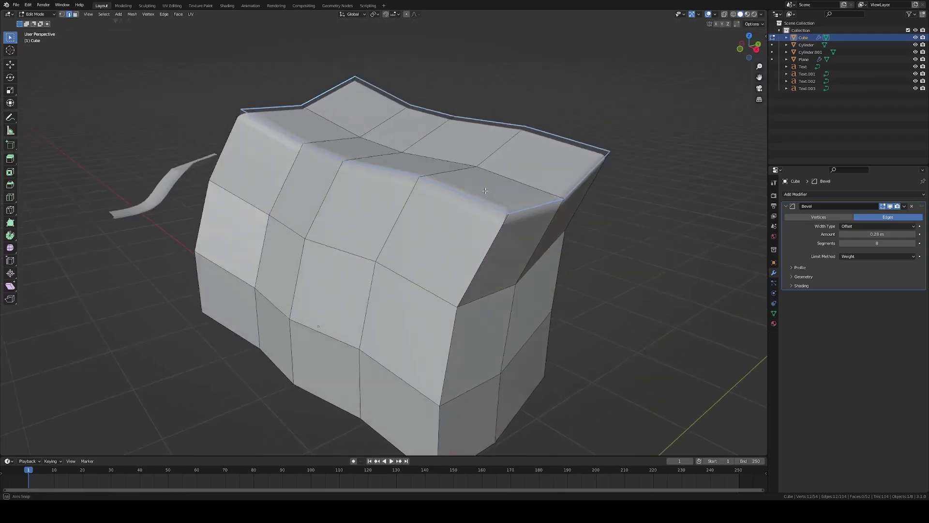
middle_click_drag(486, 230, 490, 236)
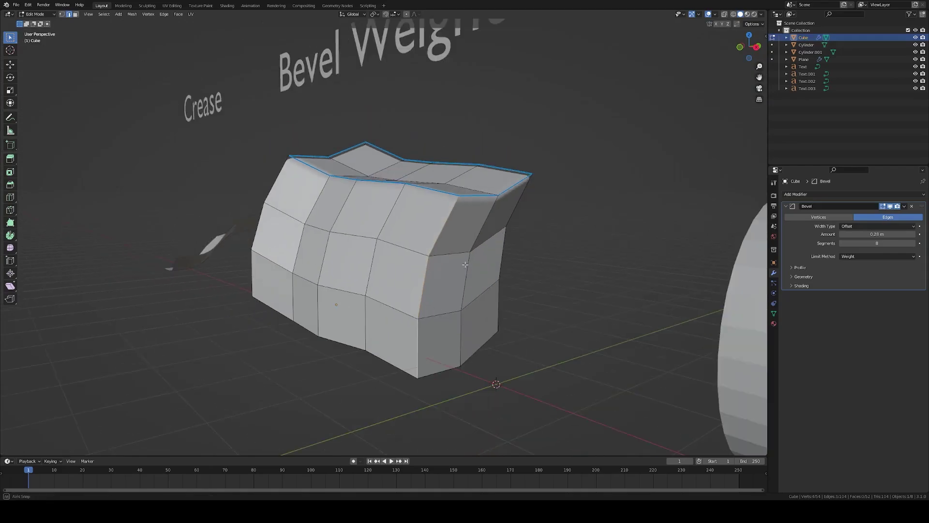
middle_click_drag(465, 265, 466, 264)
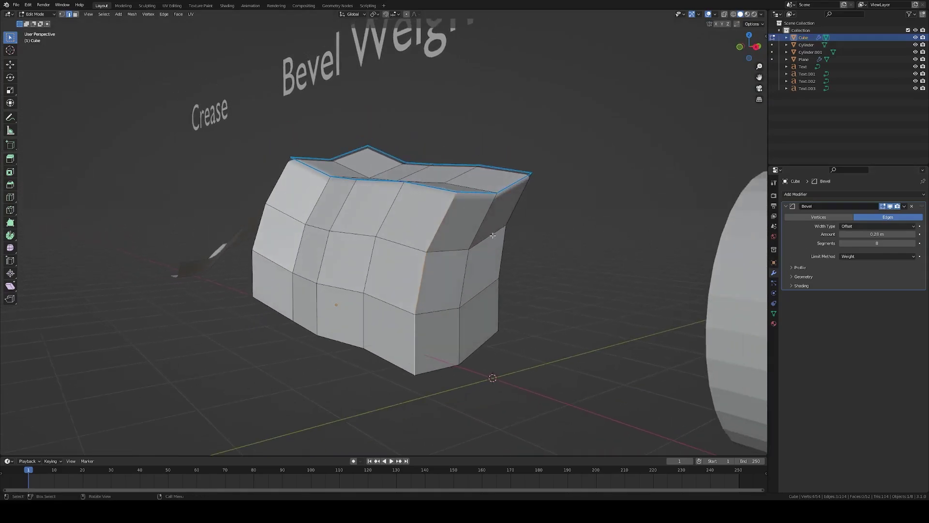
key("ctrl+e")
left_click(493, 235)
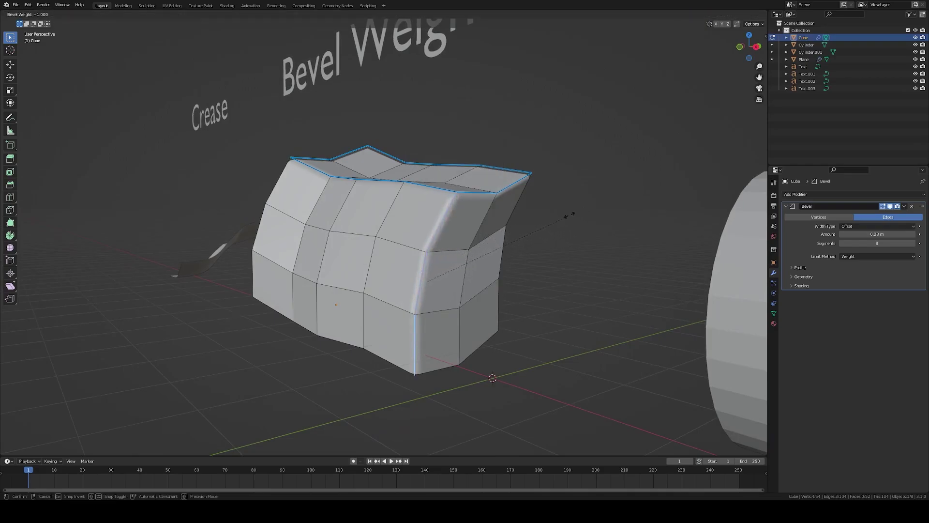
left_click(530, 223)
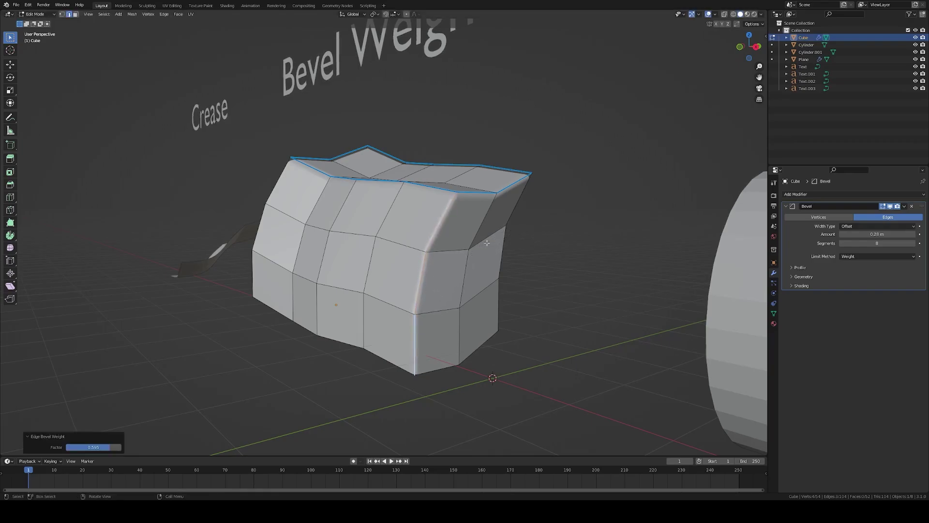
scroll(481, 240, "up", 4)
left_click_drag(93, 454, 76, 453)
Leave Edit Mode on the block and select the cylinder with the curved notch
scroll(461, 357, "down", 3)
middle_click_drag(415, 368, 324, 301)
left_click(589, 281)
scroll(544, 298, "down", 1)
middle_click_drag(455, 291, 624, 259, "shift")
key("Tab")
left_click(457, 257)
scroll(455, 257, "up", 4)
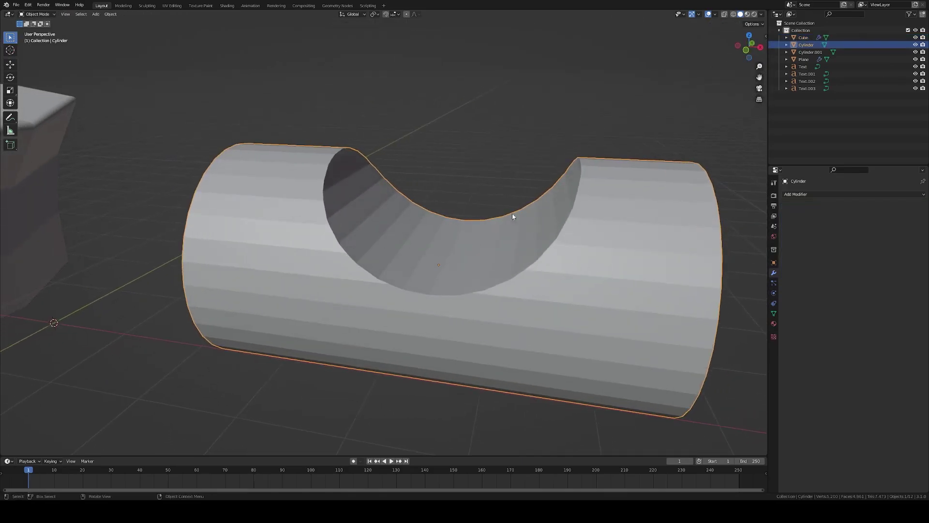
Apply Shade Smooth to the notched cylinder
middle_click_drag(467, 241, 479, 240)
right_click(553, 280)
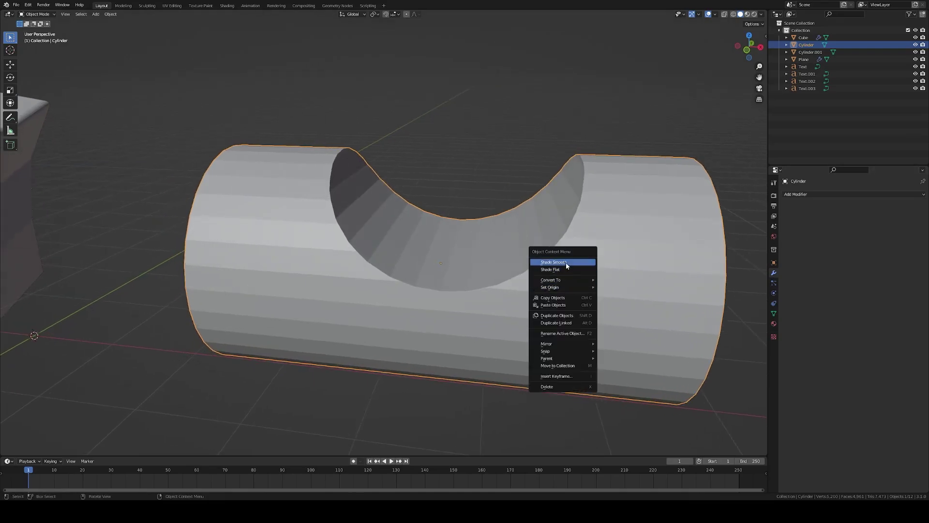
left_click(567, 262)
scroll(580, 251, "down", 3)
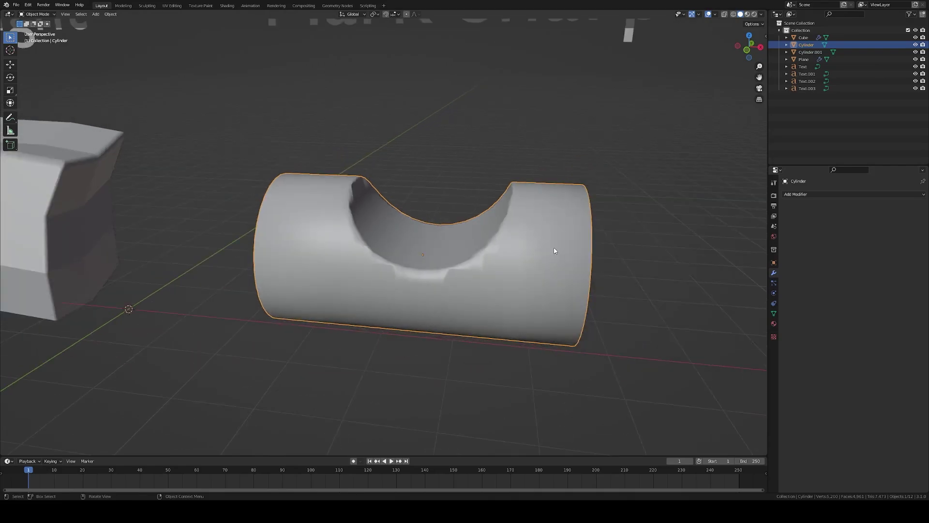
Enable Auto Smooth in the normals settings of the notched cylinder
left_click(774, 313)
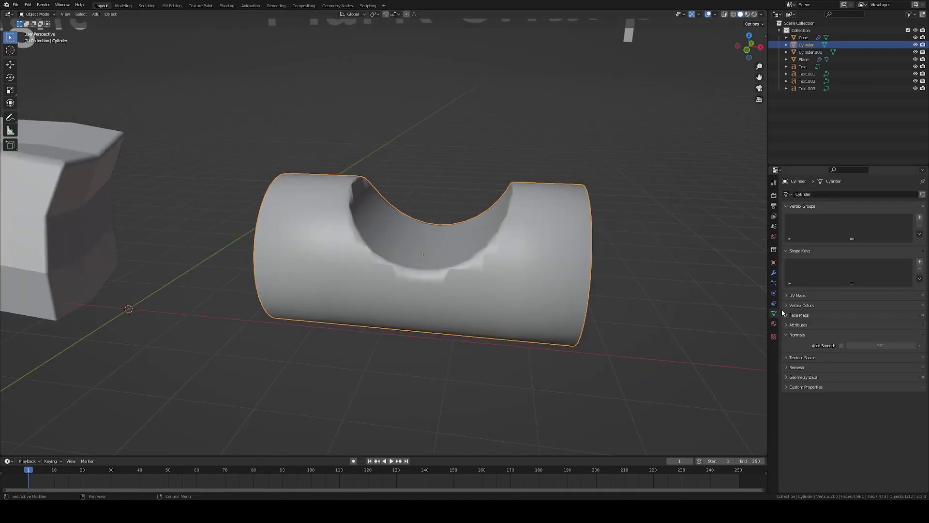
left_click(841, 345)
mouse_move(510, 213)
middle_mouse_down()
mouse_move(440, 211)
mouse_move(427, 193)
mouse_move(416, 198)
mouse_move(437, 188)
middle_mouse_up()
scroll(502, 216, "up", 4)
scroll(448, 181, "down", 3)
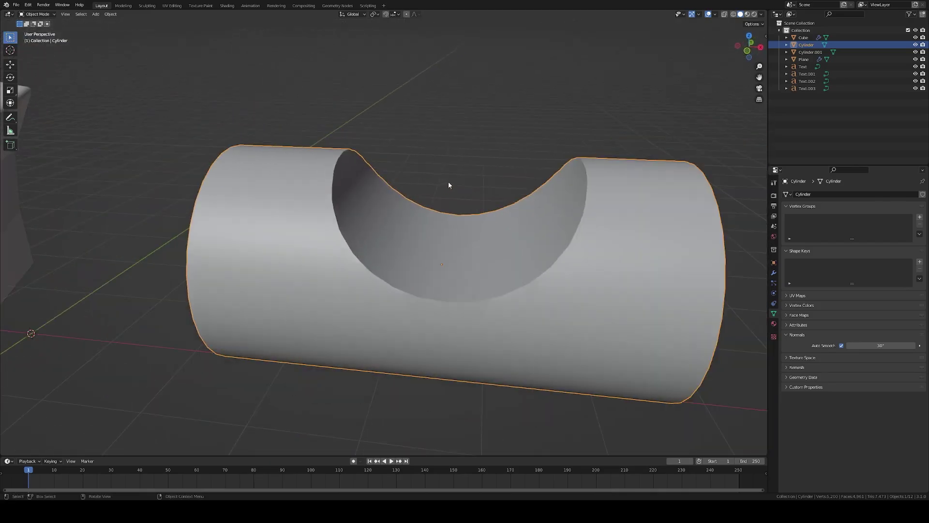
middle_click_drag(434, 285, 382, 291)
scroll(354, 277, "up", 3)
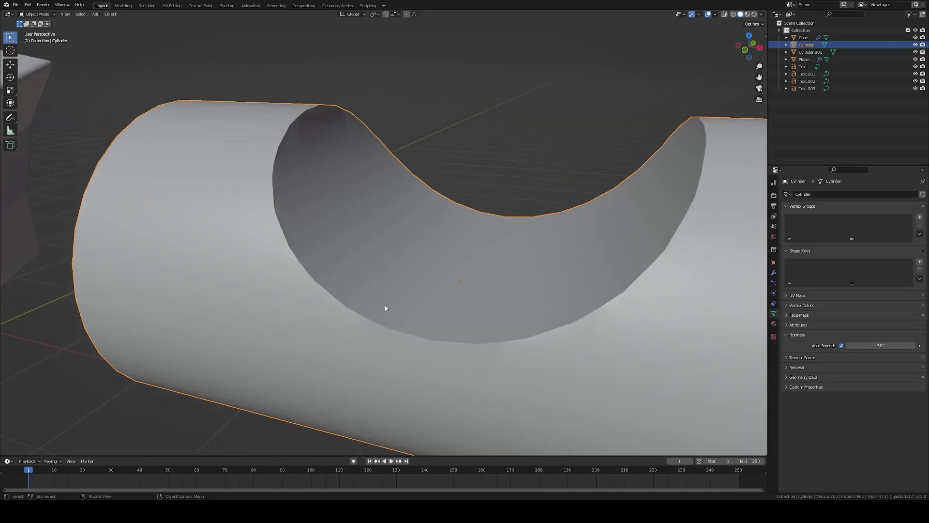
In Edit Mode, pick adjoining faces and the shared edge at the notch rim to examine the angle between them
key("Tab")
key("3")
left_click(411, 338)
middle_click_drag(410, 338, 386, 315)
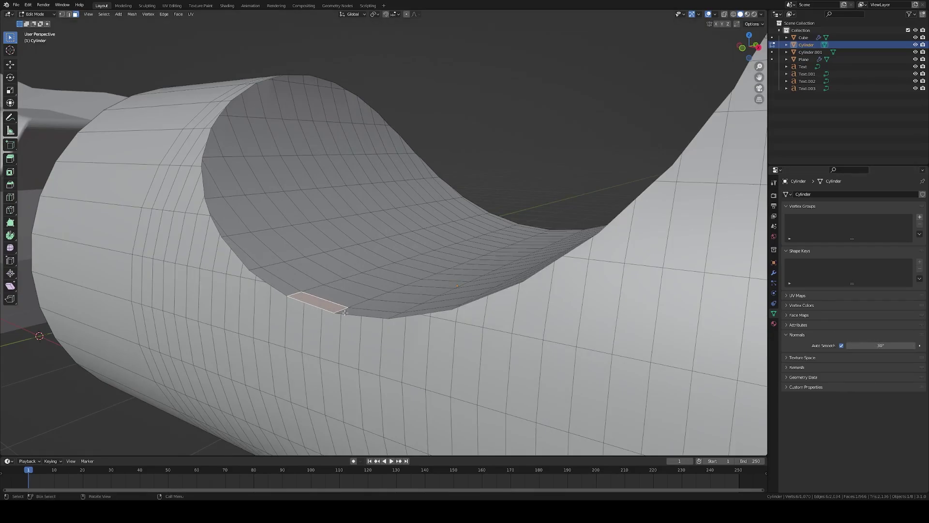
left_click(309, 319)
key("2")
left_click(318, 307)
key("3")
left_click(325, 304)
left_click(313, 323)
middle_click_drag(323, 291, 333, 297)
middle_click_drag(384, 310, 376, 310)
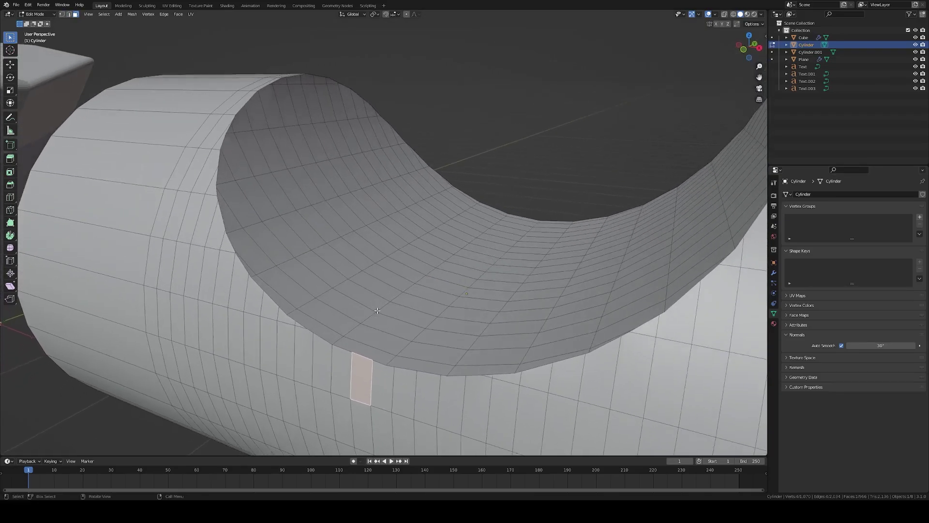
middle_click_drag(376, 354, 383, 354)
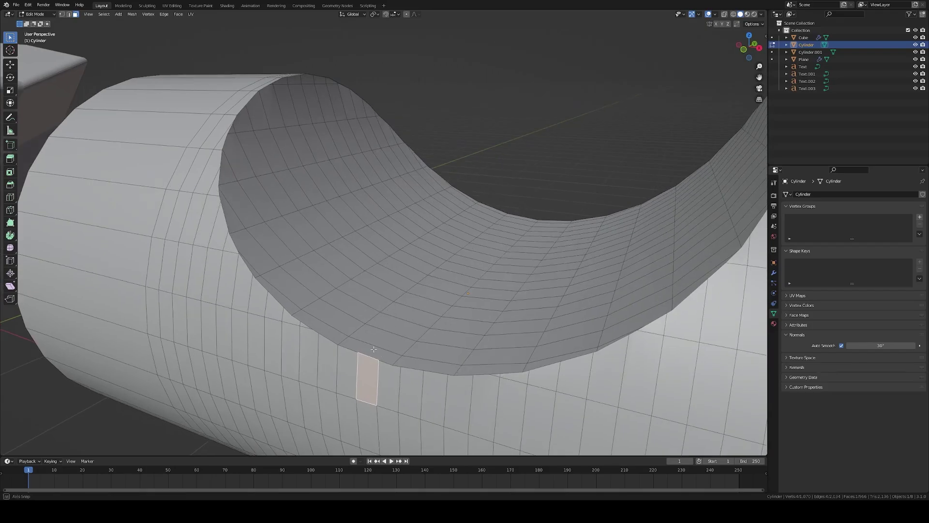
Set the cylinder's Auto Smooth angle to 180°
left_click_drag(866, 345, 910, 344)
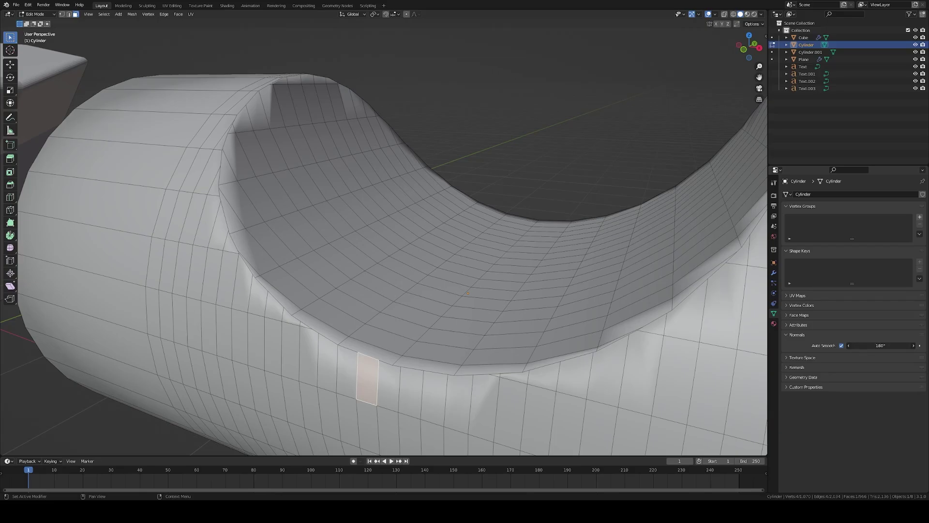
scroll(458, 215, "down", 7)
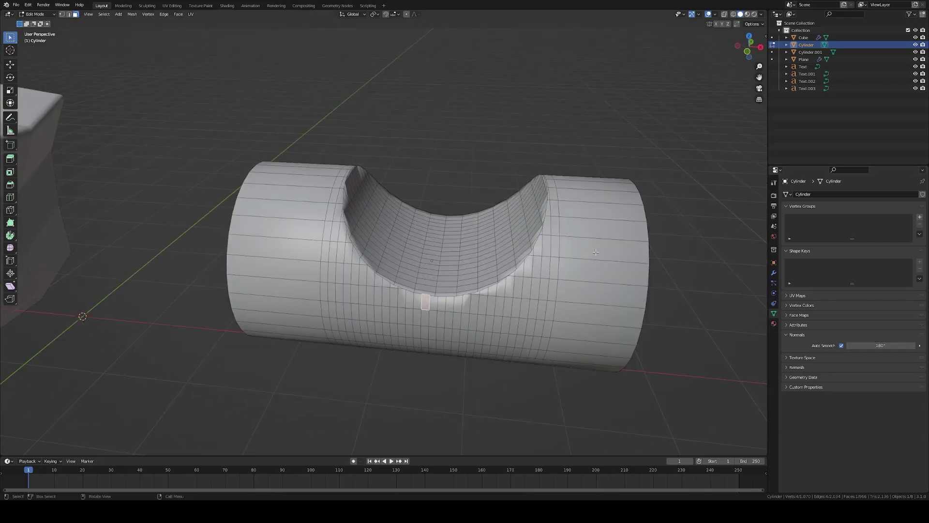
middle_click_drag(575, 260, 566, 265)
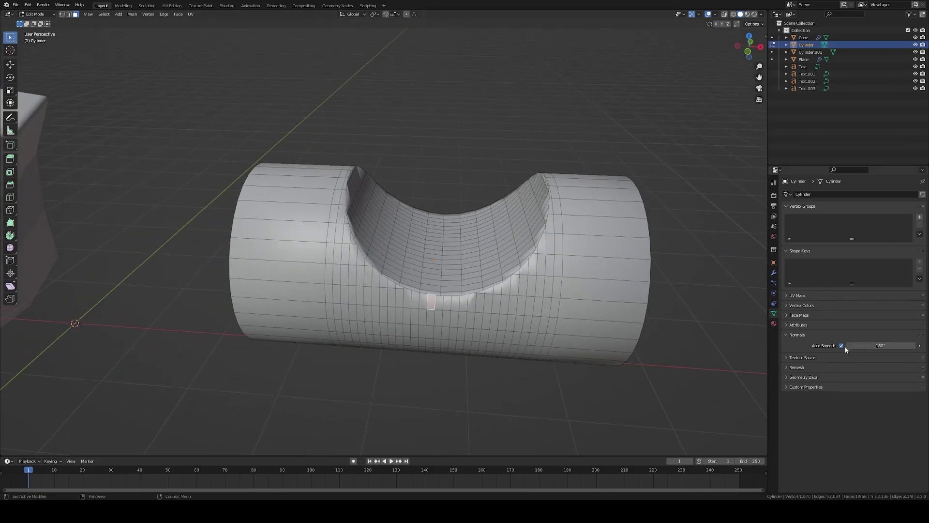
scroll(485, 356, "up", 4)
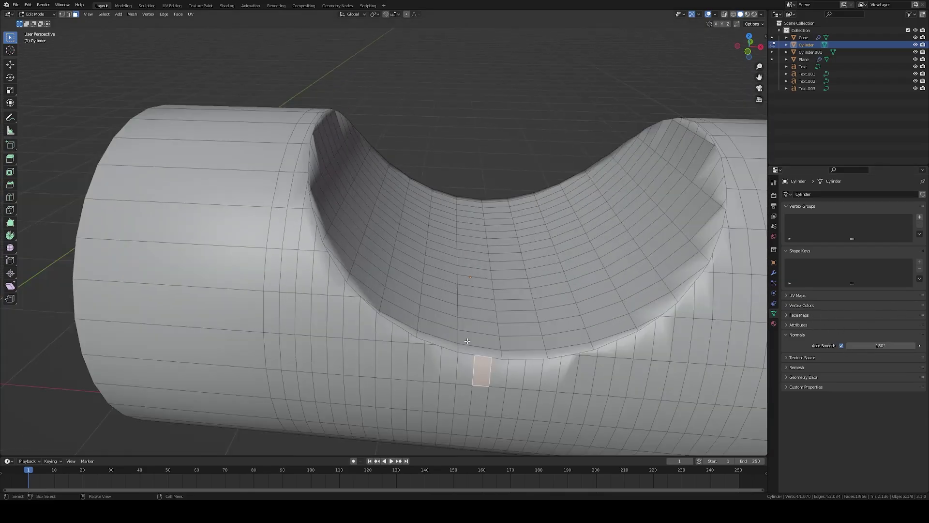
middle_click_drag(341, 233, 346, 212)
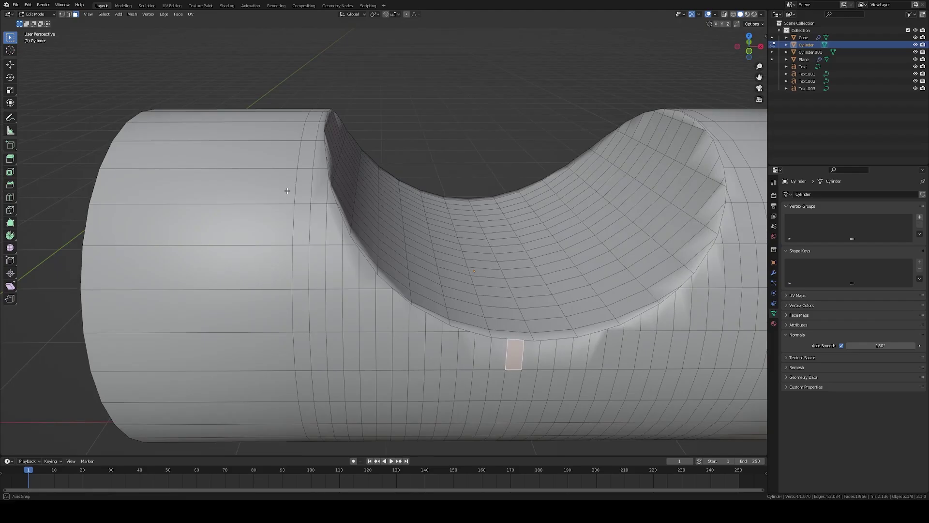
In edge select mode, select the notch rim from its near edge around one end and along the far side
left_click(480, 336)
key("2")
left_click(484, 335)
middle_click_drag(593, 303, 588, 318)
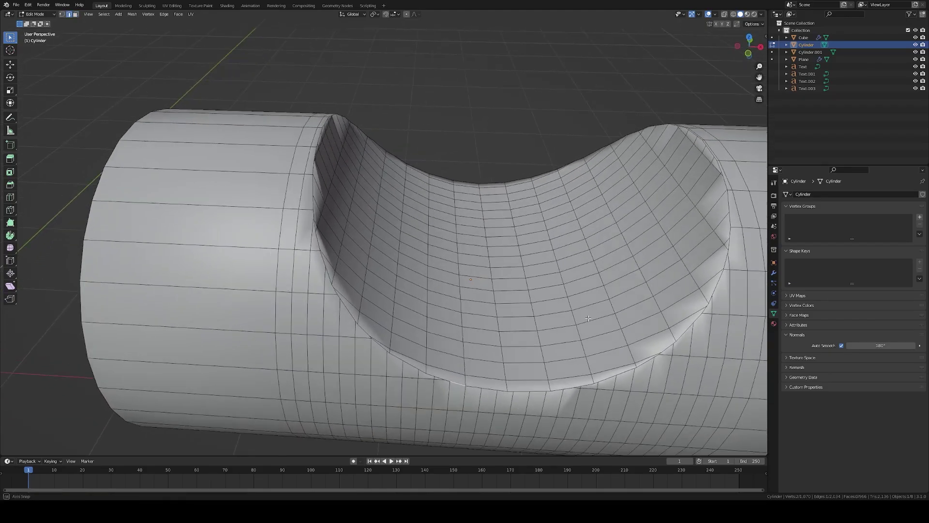
left_click(729, 206, "shift")
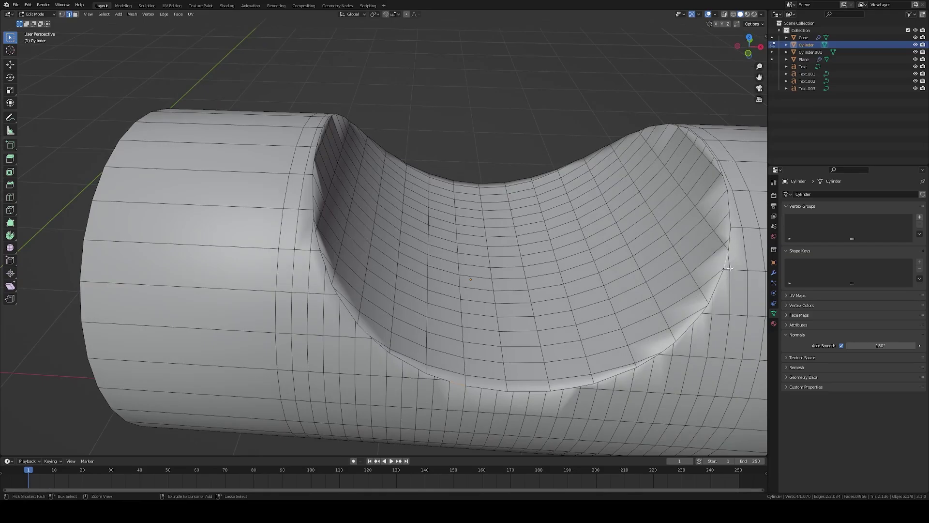
left_click(719, 284, "ctrl")
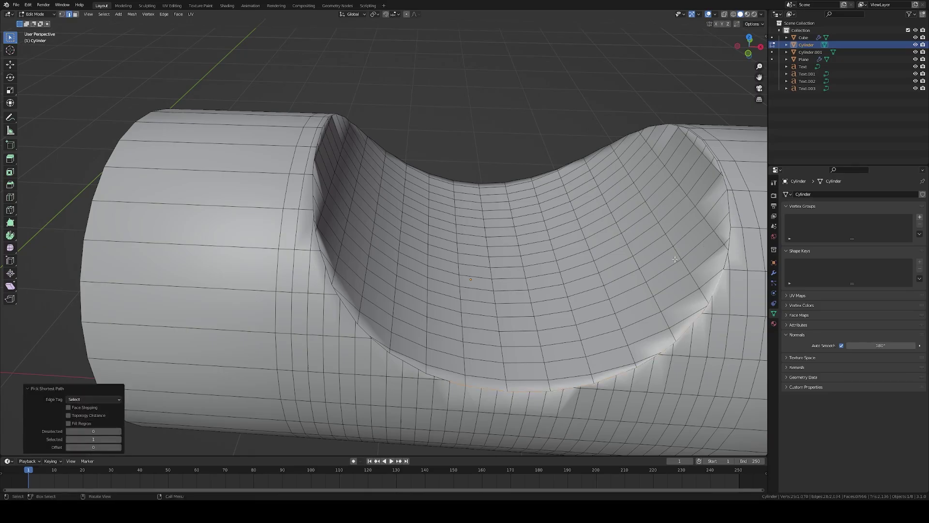
left_click(691, 133, "ctrl")
left_click(519, 180, "ctrl")
middle_click_drag(519, 180, 397, 140)
Extend the edge selection around the other end of the notch to close the rim loop
left_click(351, 99, "ctrl")
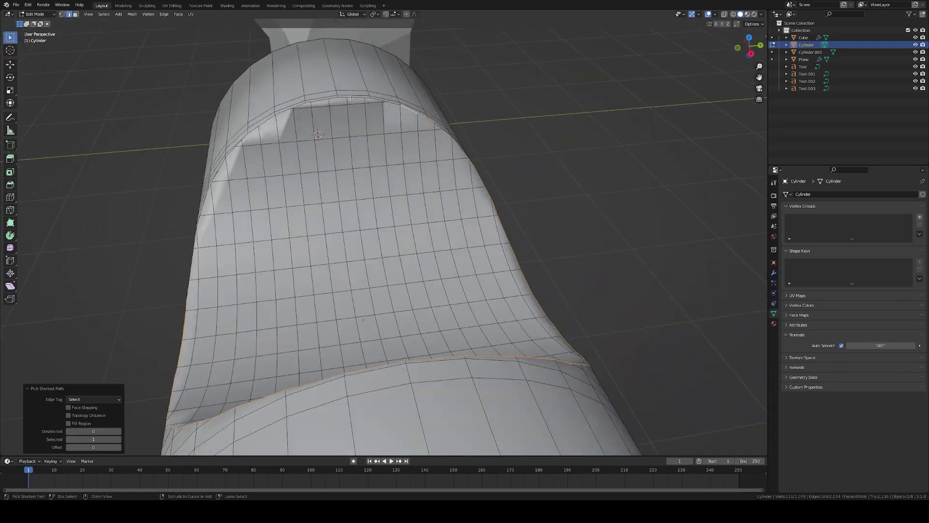
left_click(321, 101, "ctrl")
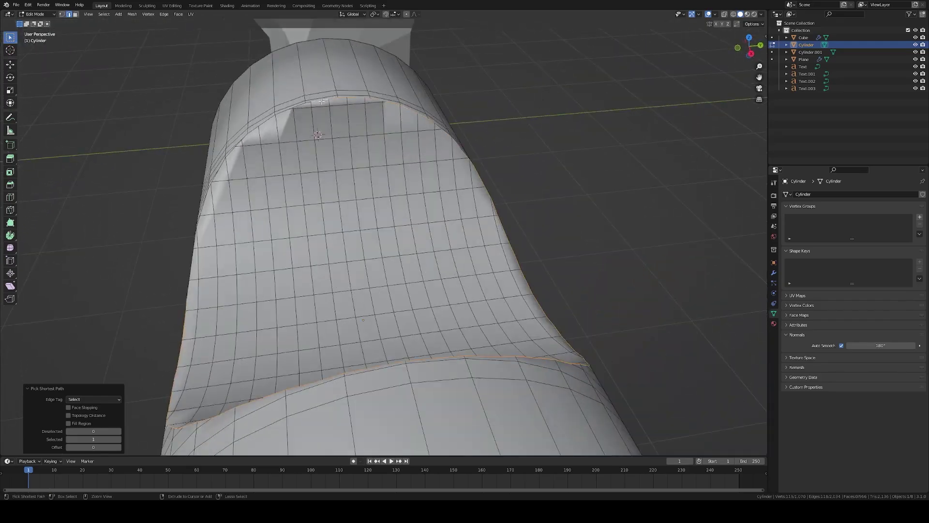
left_click(205, 206, "ctrl")
middle_click_drag(205, 206, 279, 339)
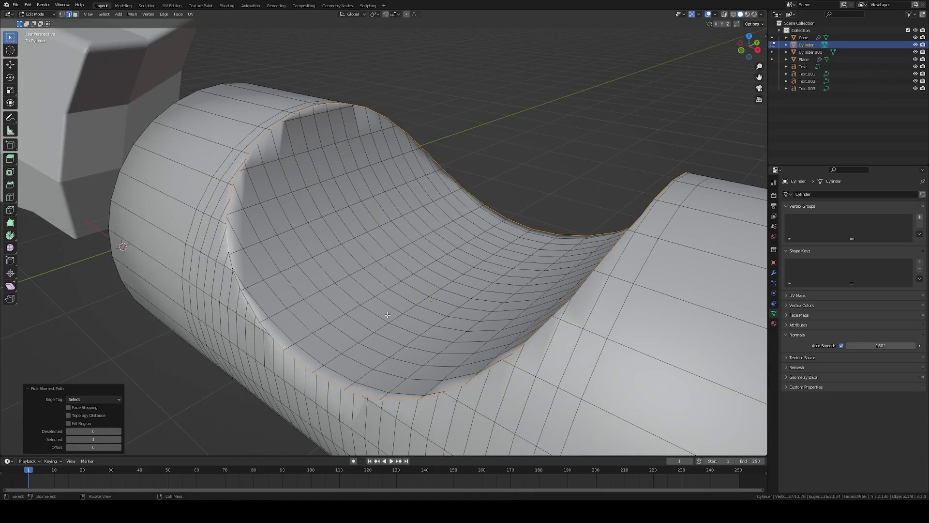
left_click(269, 332, "ctrl")
middle_click_drag(273, 338, 347, 335)
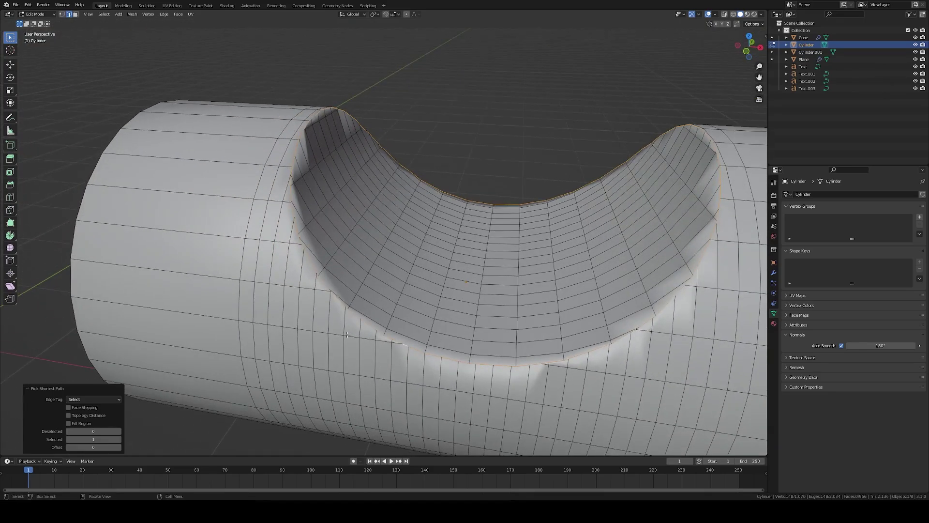
Mark the selected notch rim edges as sharp and check the cylinder's shading in Object Mode
scroll(477, 315, "down", 2)
middle_click_drag(477, 315, 499, 300)
scroll(508, 280, "down", 2)
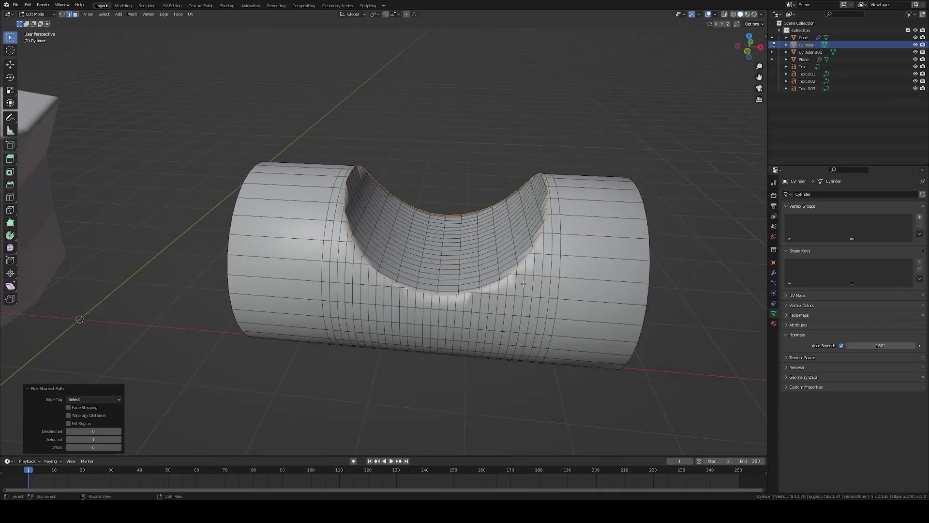
key("ctrl+e")
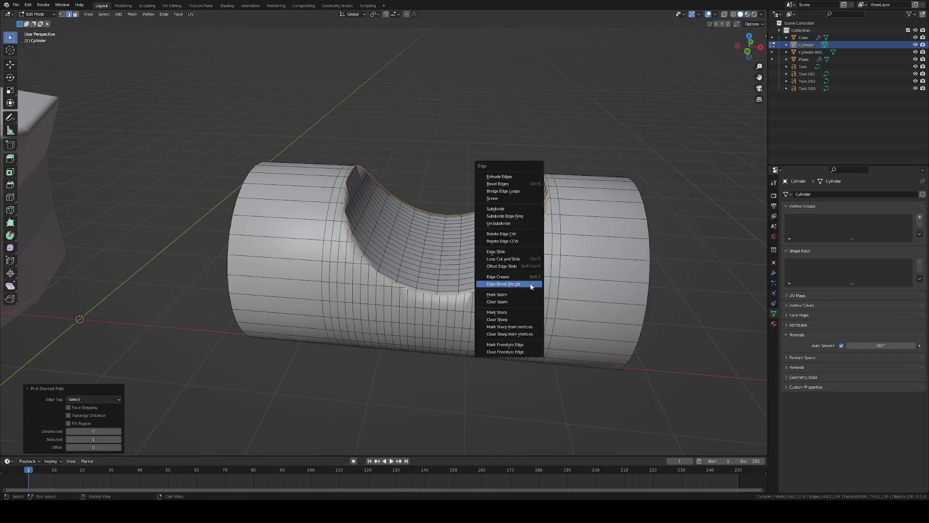
left_click(527, 312)
middle_click_drag(527, 312, 504, 302)
scroll(504, 301, "up", 3)
key("Tab")
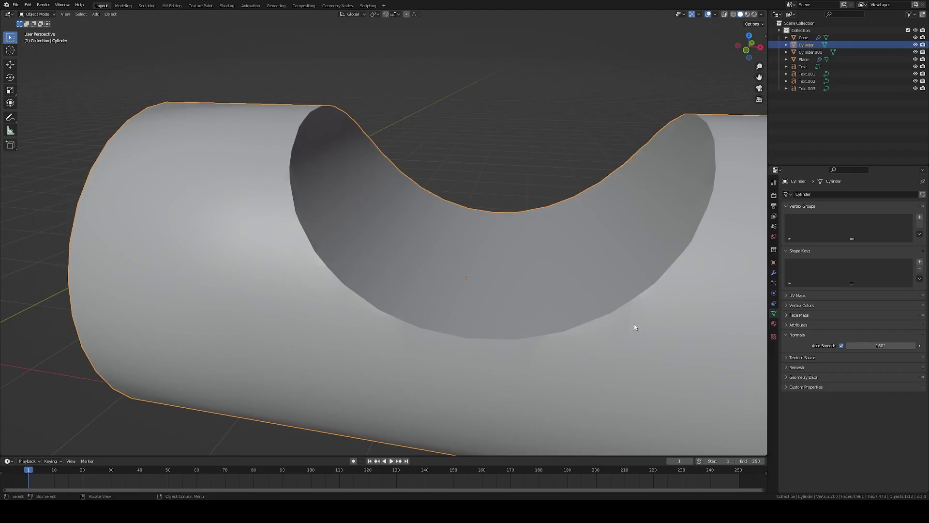
scroll(372, 252, "down", 5)
Select three adjacent edge loops running across the notch's inner surface from rim to rim and mark them as sharp
key("Tab")
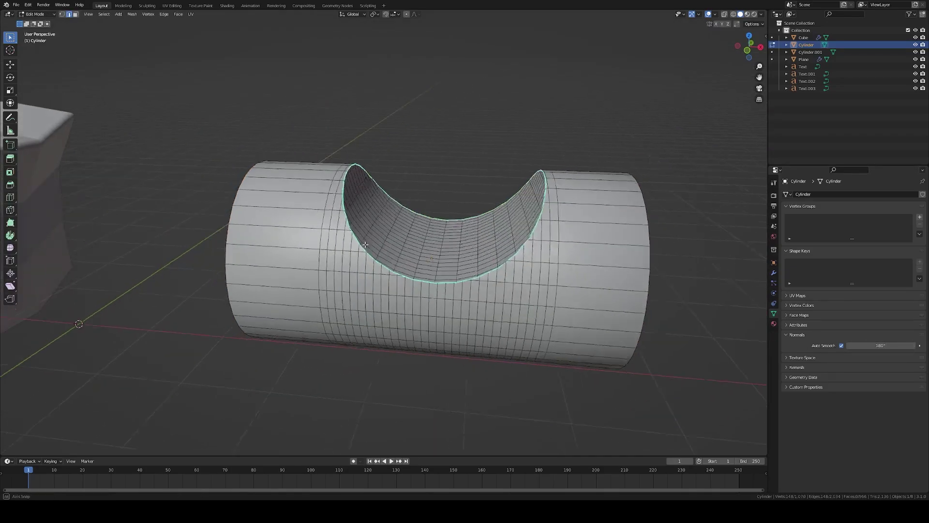
middle_click_drag(366, 245, 517, 235)
scroll(516, 236, "up", 6)
left_click(496, 182)
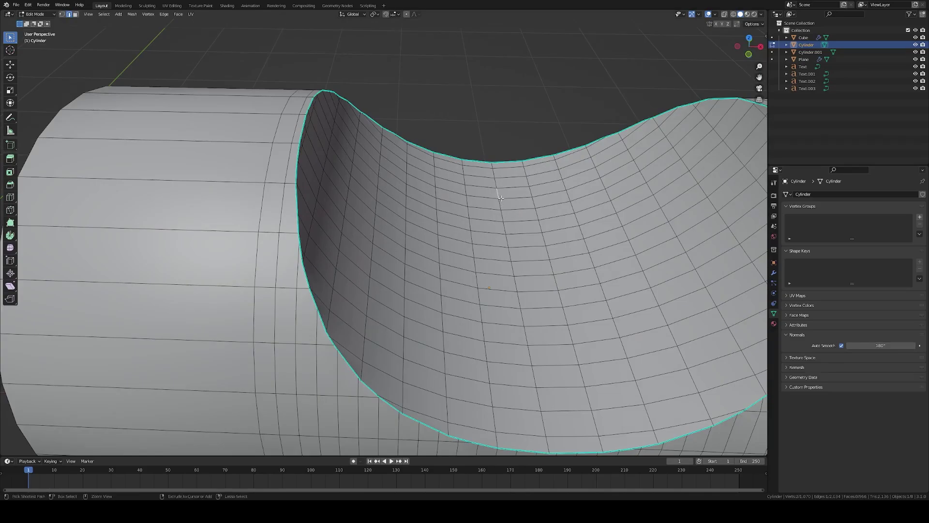
left_click(501, 203, "alt")
left_click(465, 205, "alt+shift")
left_click(532, 208, "alt+shift")
scroll(503, 234, "down", 4)
right_click(503, 233)
left_click(503, 235)
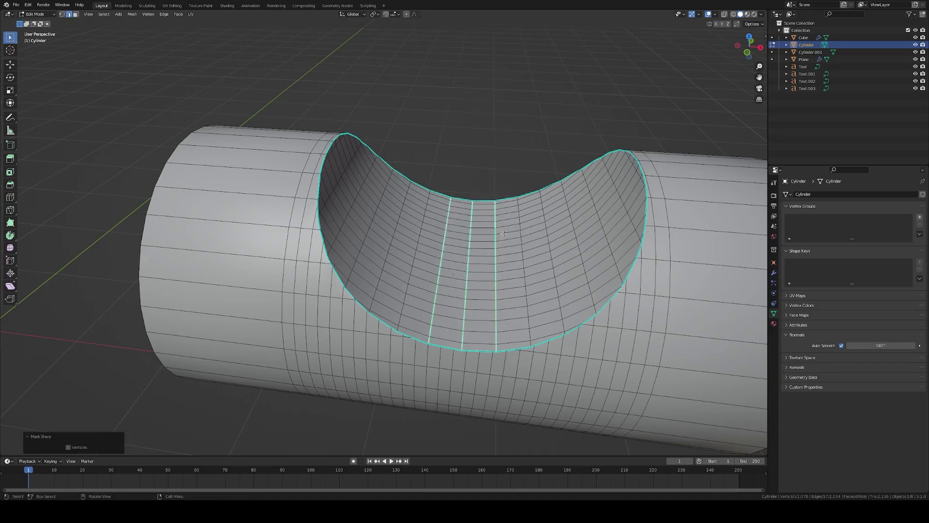
Inspect the shading of the notch's inner surface in Object Mode
key("Tab")
scroll(506, 230, "up", 6)
middle_click_drag(506, 231, 496, 205)
scroll(496, 206, "down", 6)
Mark the rim loop of the notched cylinder's near end cap as sharp and view the shading in Object Mode
key("Tab")
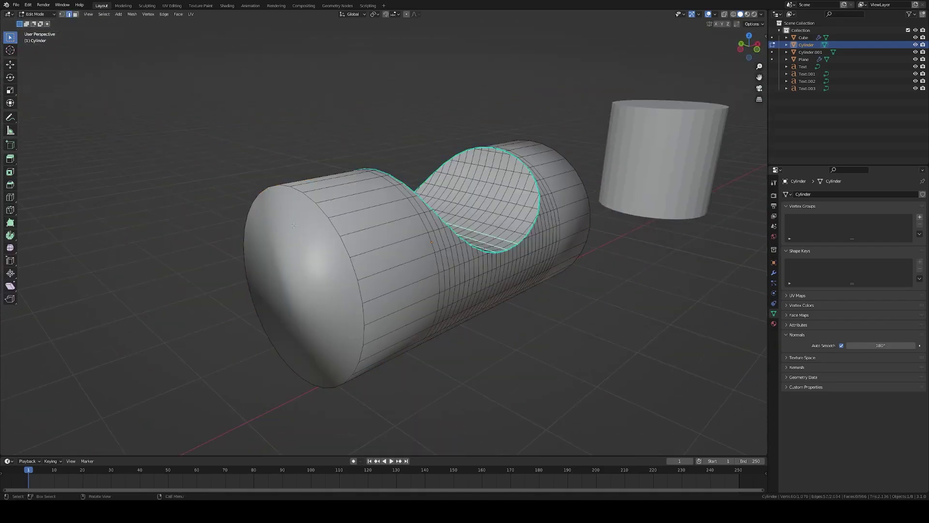
left_click(341, 227, "alt")
right_click(340, 228)
left_click(339, 234)
key("Tab")
middle_click_drag(337, 232, 388, 234)
scroll(472, 233, "down", 2)
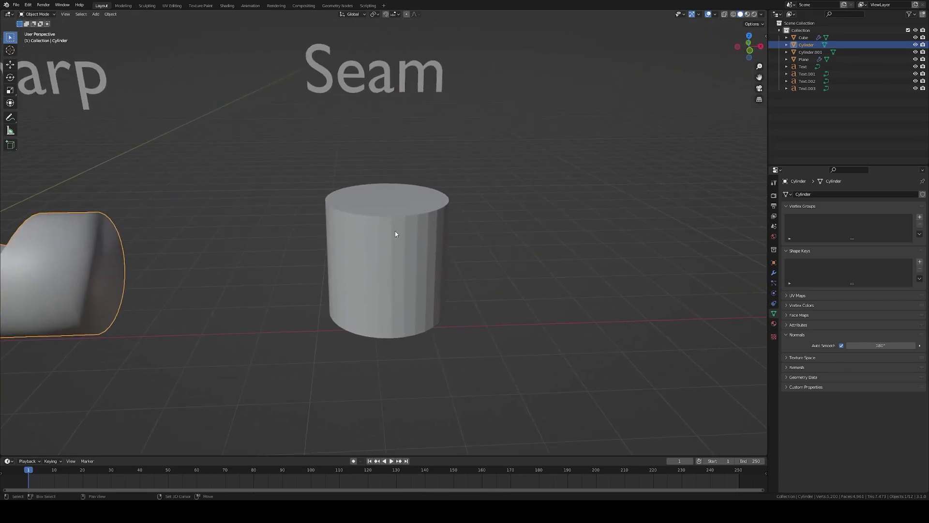
Select the upright cylinder under the Seam label and switch to the UV Editing workspace with it and its UV layout framed
left_click(395, 234)
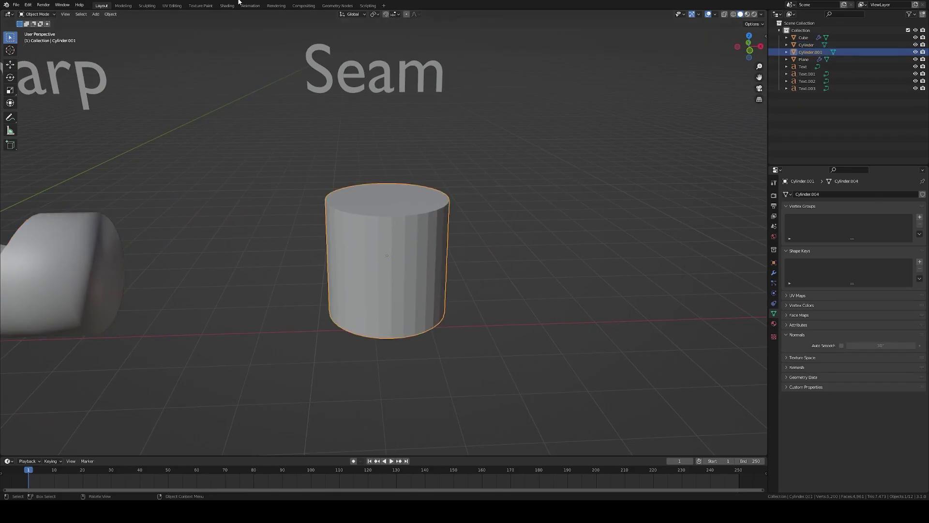
left_click(173, 6)
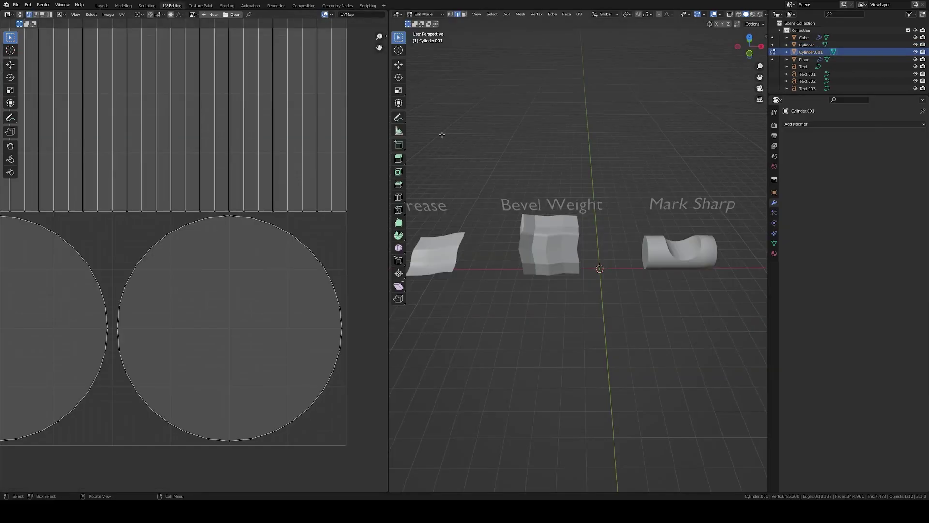
scroll(498, 145, "down", 4)
scroll(648, 186, "up", 4)
middle_click_drag(664, 186, 433, 165, "shift")
middle_click_drag(550, 178, 538, 184, "shift")
scroll(539, 186, "up", 4)
scroll(276, 145, "down", 4)
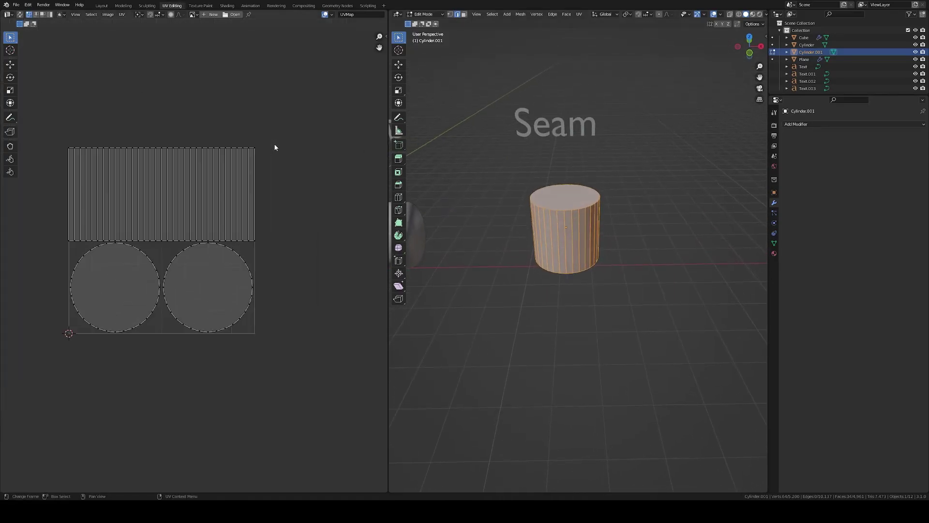
Mark a single edge on the front of the upright cylinder's top rim as a seam
scroll(530, 162, "up", 3)
middle_click_drag(532, 148, 555, 173)
left_click(560, 161)
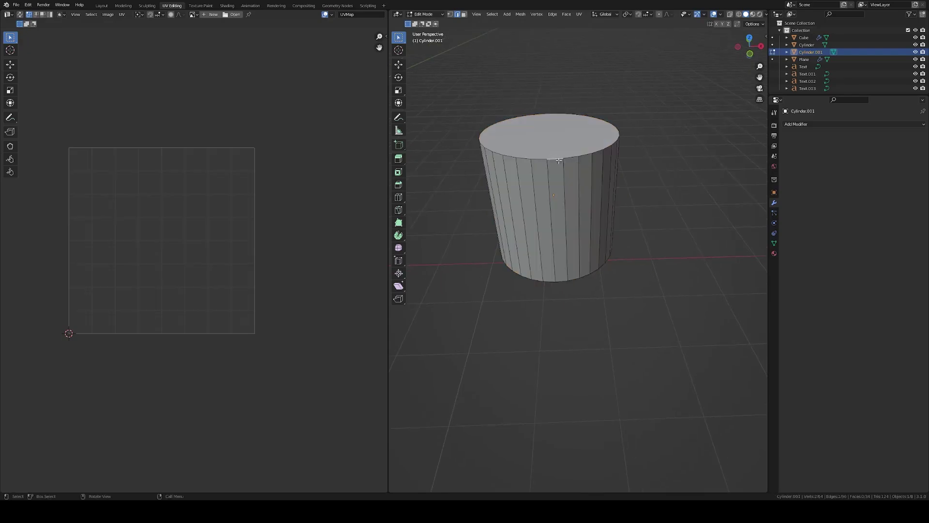
middle_click_drag(557, 160, 558, 163)
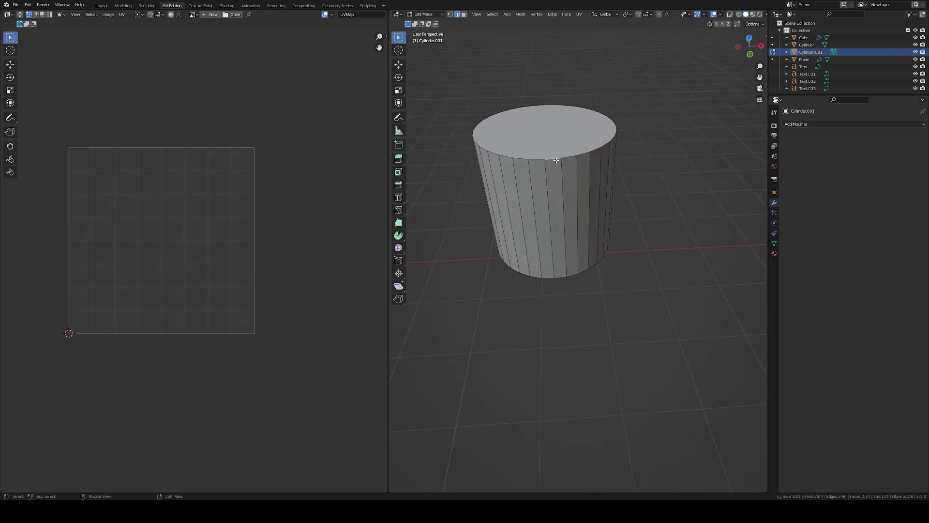
key("ctrl+e")
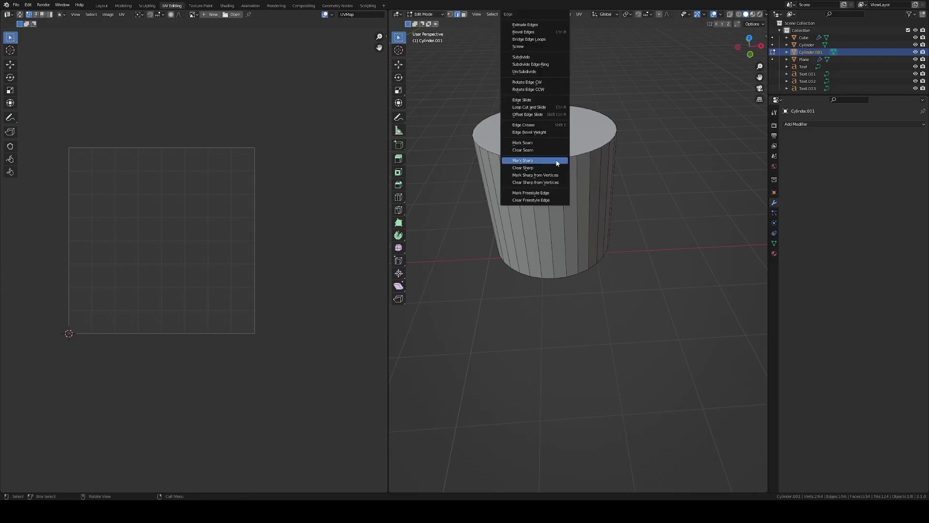
left_click(538, 142)
scroll(542, 138, "up", 6)
key("KP_Decimal")
scroll(545, 135, "down", 2)
middle_click_drag(535, 126, 551, 106)
In face select mode, select the top face and the side face beside the seam edge in turn to compare their UV islands
key("3")
left_click(578, 243)
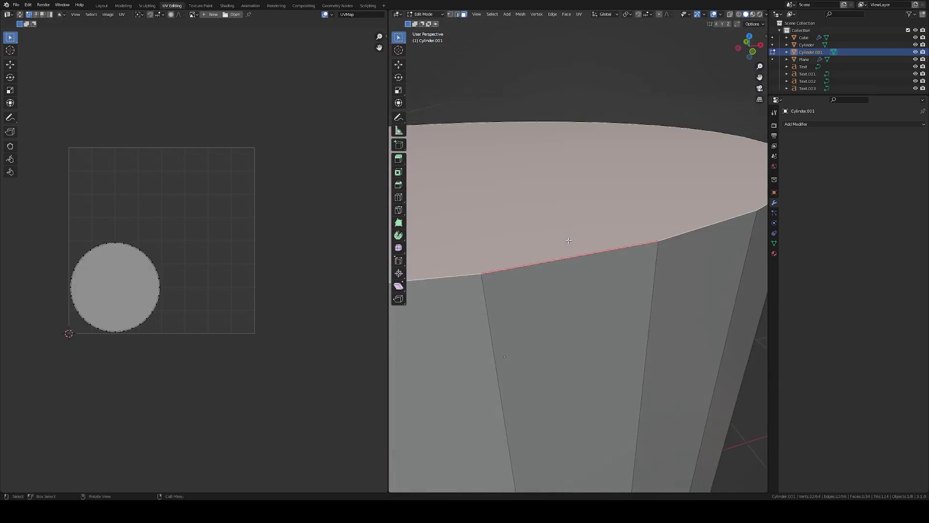
scroll(580, 237, "down", 1)
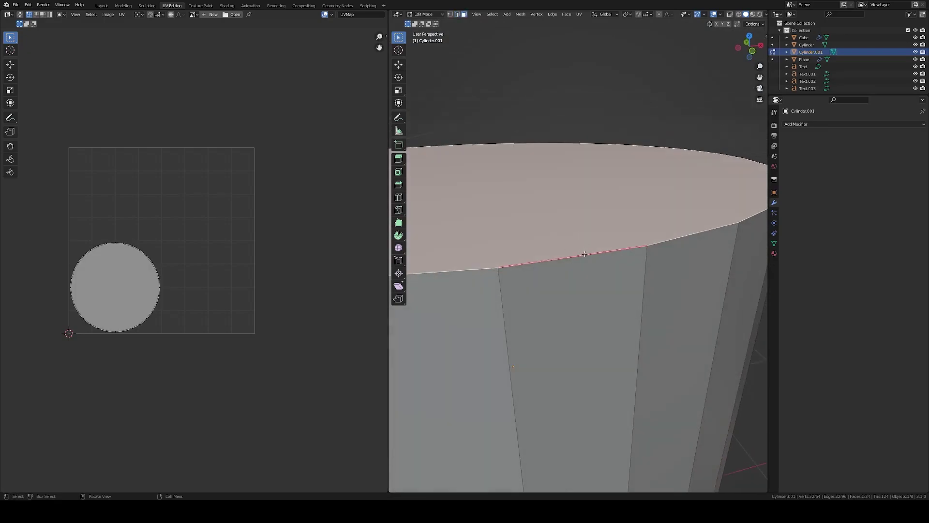
key("alt+a")
middle_click_drag(583, 253, 573, 205)
key("3")
left_click(561, 220)
middle_click_drag(562, 220, 573, 260)
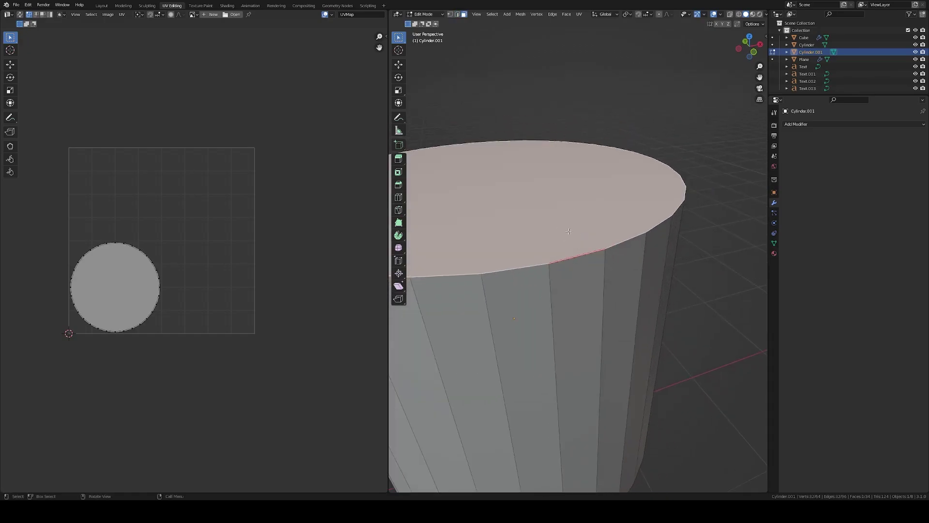
left_click(590, 260)
left_click(579, 223)
left_click(582, 294)
Select the whole cylinder mesh and unwrap it with only the single rim edge marked as a seam
key("a")
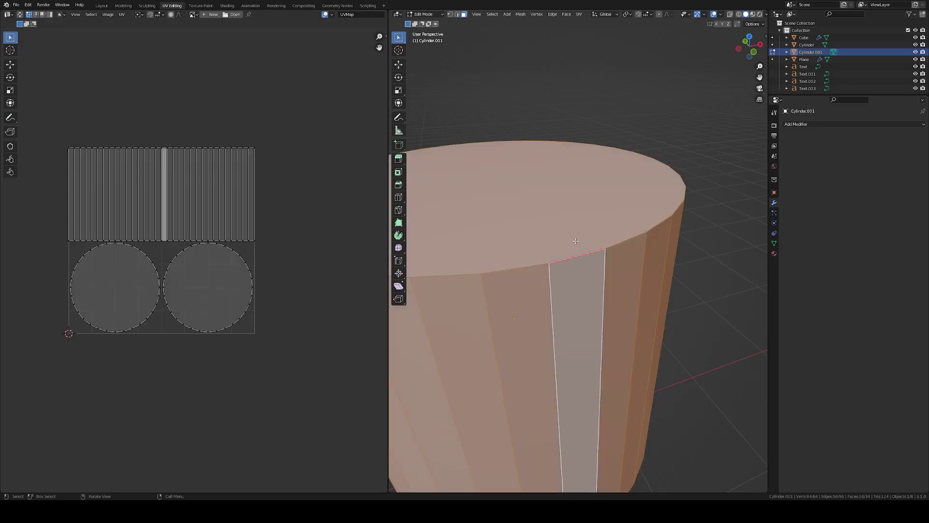
key("u")
left_click(571, 243)
scroll(485, 255, "up", 2)
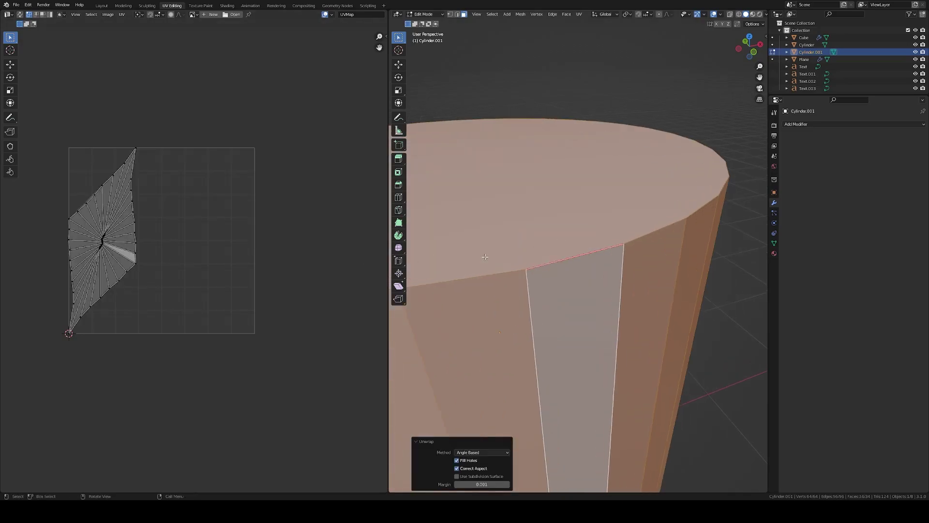
scroll(541, 205, "down", 5)
Mark the cylinder's full top rim edge loop as a seam and unwrap the whole mesh
key("2")
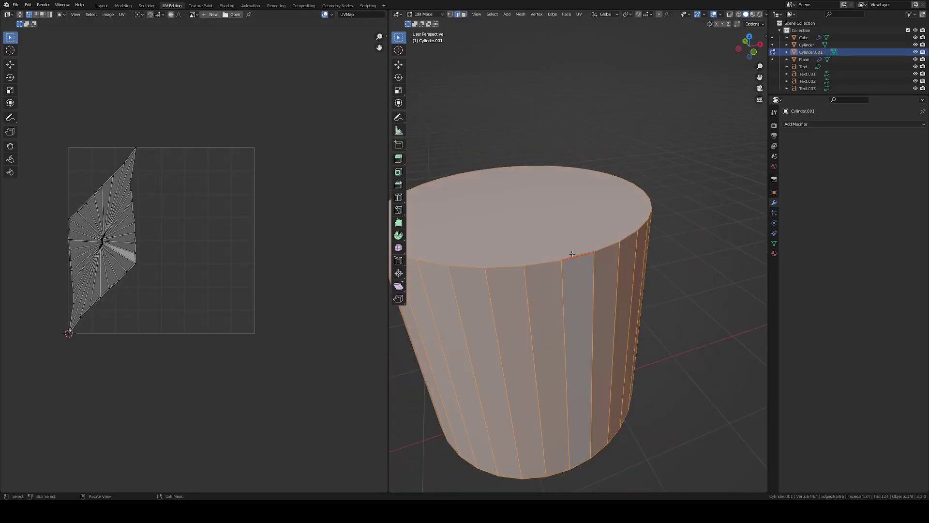
key("3")
left_click(577, 259)
key("2")
left_click(577, 257)
left_click(577, 257, "alt")
key("ctrl+e")
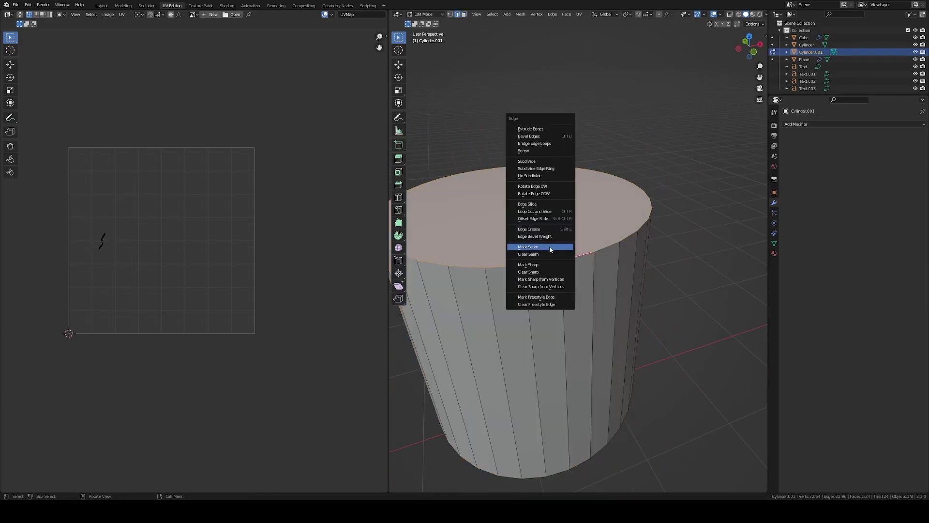
left_click(550, 248)
key("a")
key("u")
left_click(583, 262)
scroll(551, 249, "up", 2)
Select the top face, then the front side face, and finally the whole mesh to examine the matching UV islands
key("3")
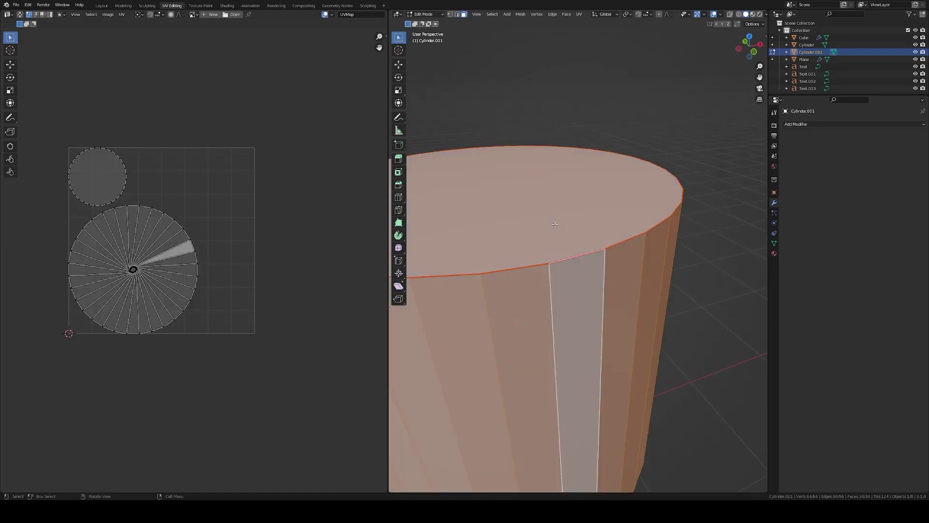
left_click(555, 224)
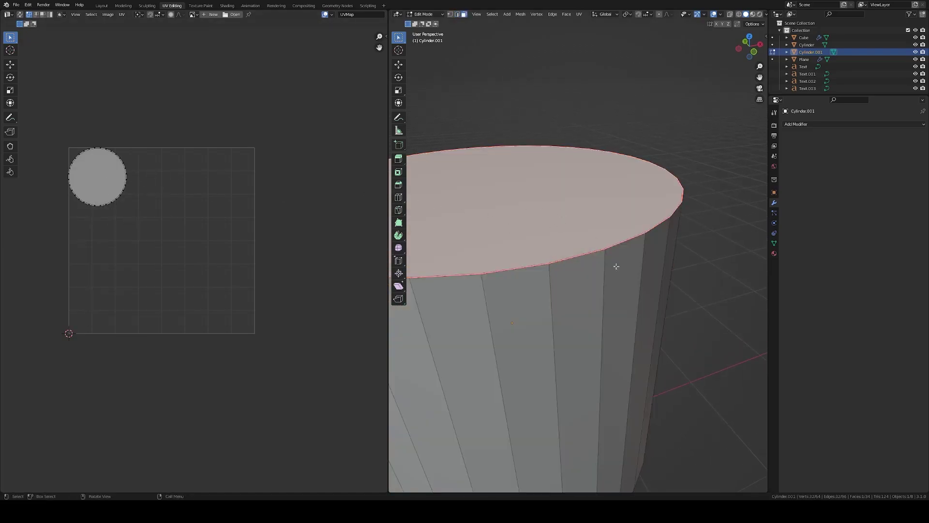
left_click(581, 273)
scroll(584, 264, "down", 1)
key("a")
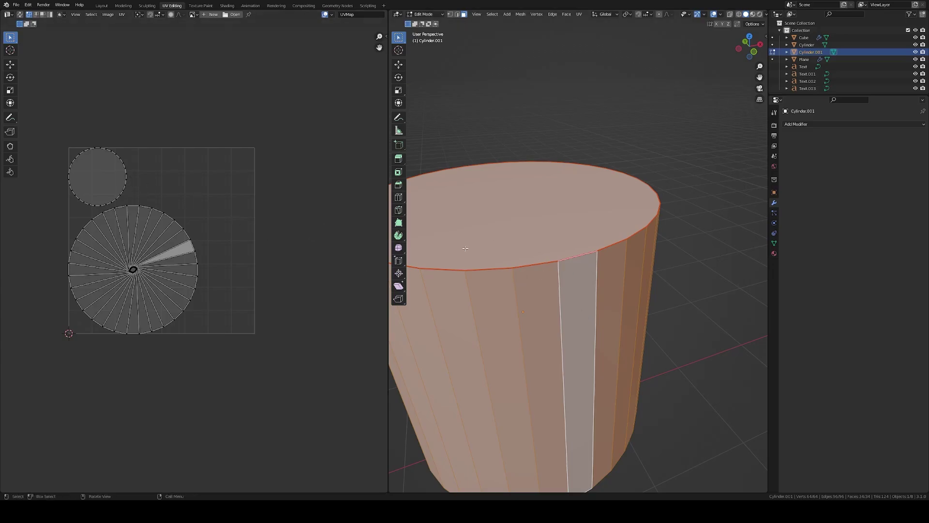
Mark the cylinder's bottom rim edge loop as a seam and unwrap the whole mesh again
scroll(552, 249, "down", 2)
middle_click_drag(552, 249, 517, 170)
scroll(517, 171, "down", 3)
left_click(592, 434)
key("2")
key("ctrl+e")
left_click(572, 368)
middle_click_drag(572, 370, 502, 357)
key("a")
key("u")
left_click(569, 371)
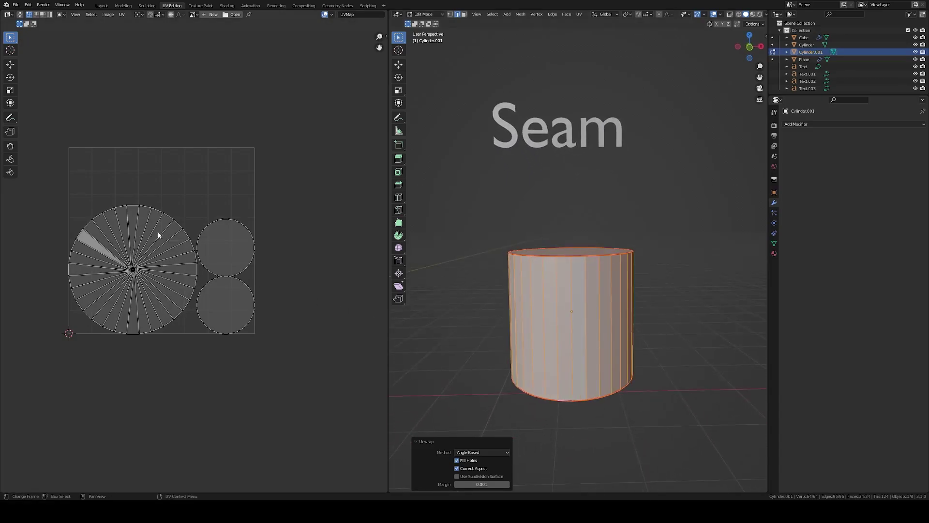
Select one vertical side edge without marking it, then select the whole cylinder and repeat the unwrap
middle_click_drag(571, 290, 537, 278)
left_click(575, 278)
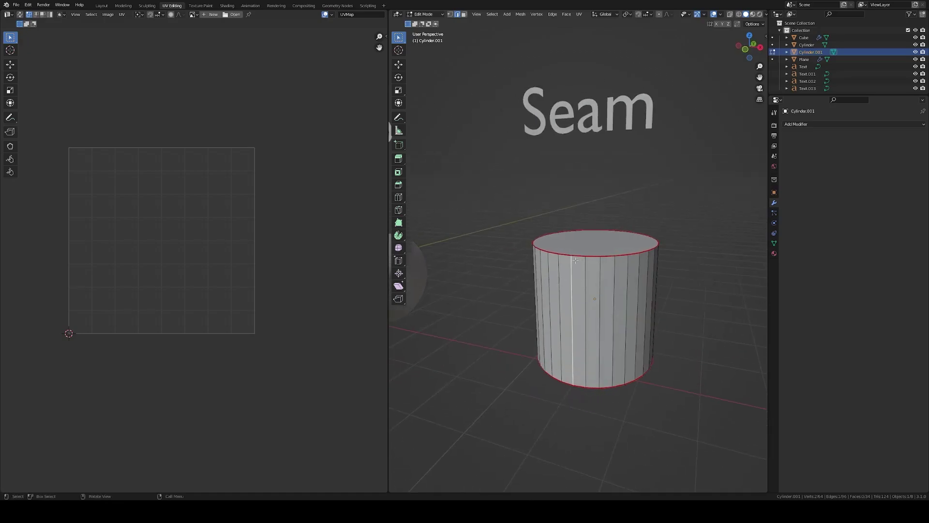
middle_click_drag(615, 287, 625, 293)
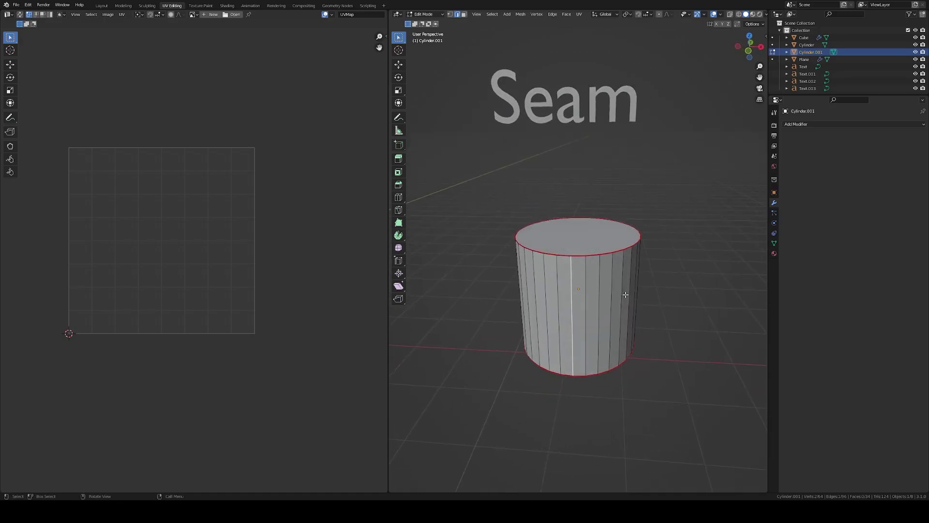
key("a")
key("u")
left_click(546, 256)
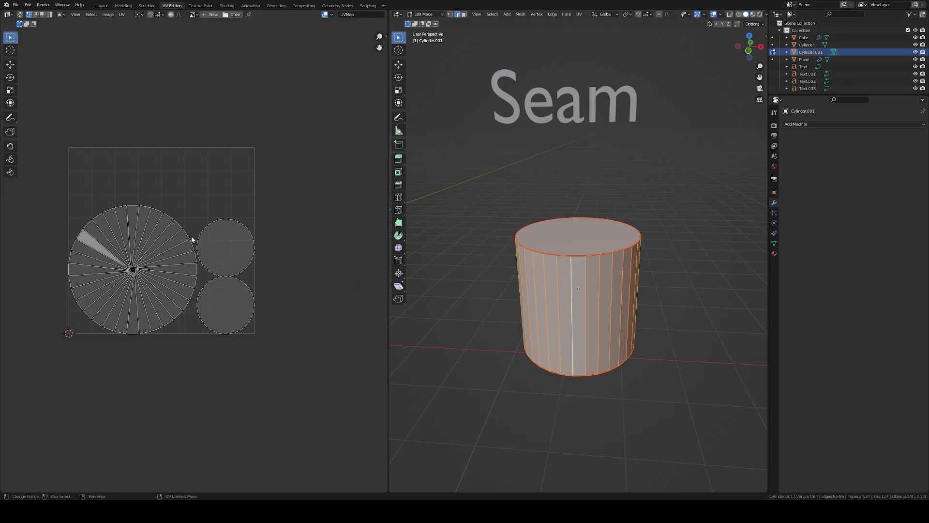
In face select mode, select the ring of side faces and examine its UV island while viewing the cylinder from several angles
middle_click_drag(576, 285, 552, 285)
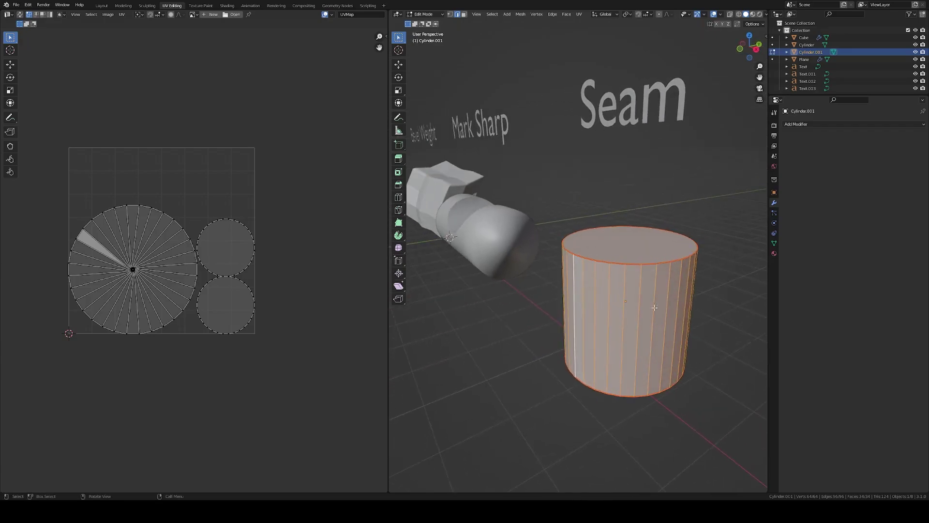
key("3")
left_click(579, 281)
left_click(580, 281, "alt")
middle_click_drag(639, 275, 560, 279)
middle_click_drag(513, 305, 644, 308)
middle_click_drag(598, 288, 572, 266)
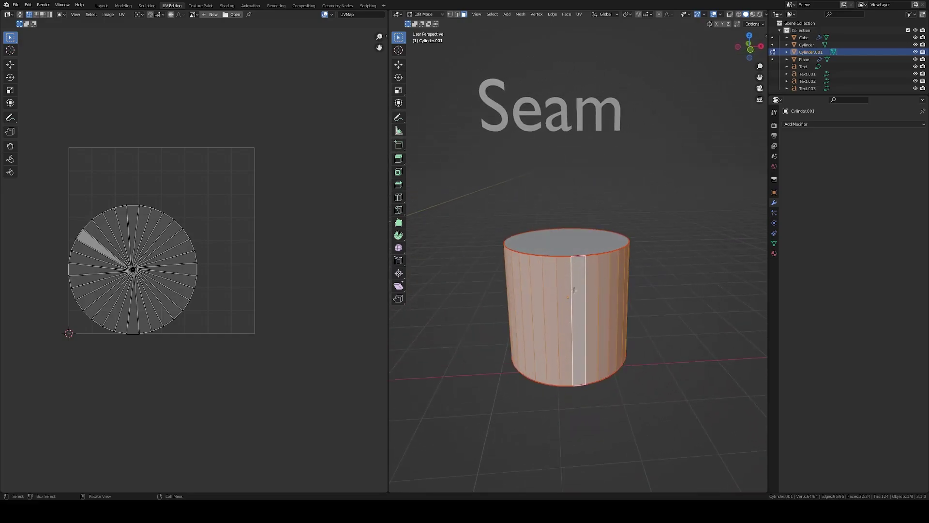
middle_click_drag(576, 288, 463, 278)
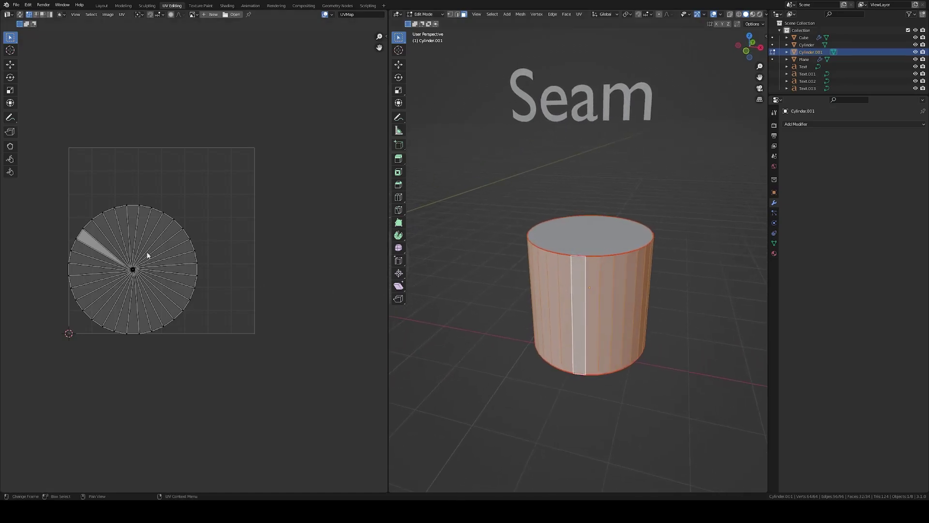
middle_click_drag(488, 317, 648, 346)
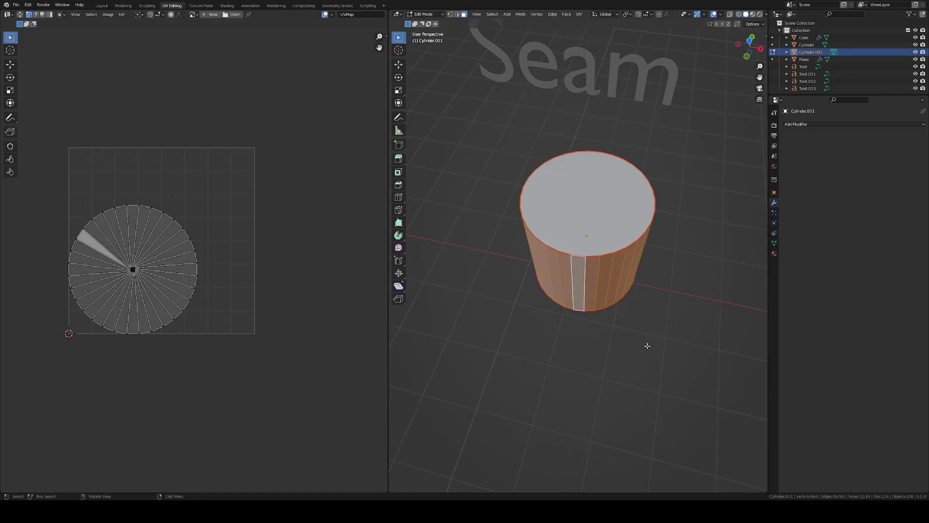
In edge select mode, select the top rim loop and then the bottom rim loop to view each cap's UV island
key("2")
key("alt+a")
left_click(599, 258, "alt")
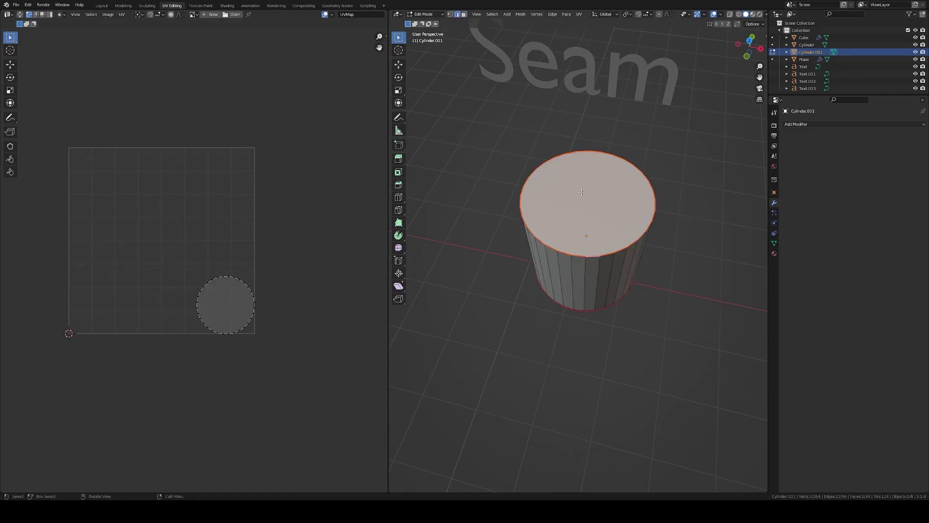
middle_click_drag(599, 218, 593, 170)
left_click(584, 381)
left_click(583, 380, "alt")
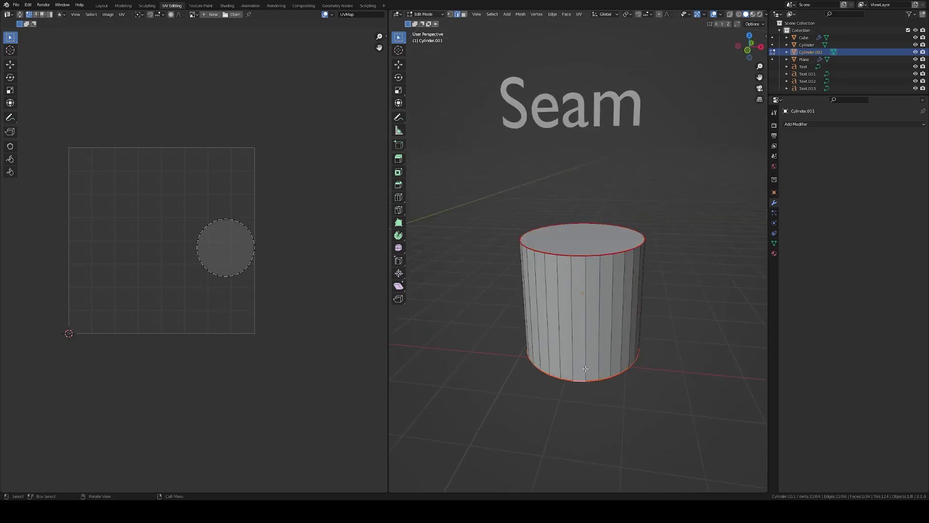
Clear the selection and select all side faces between the two rim seams to view their UV island
middle_click_drag(589, 305, 615, 255)
key("alt+a")
left_click(580, 289)
key("ctrl+l")
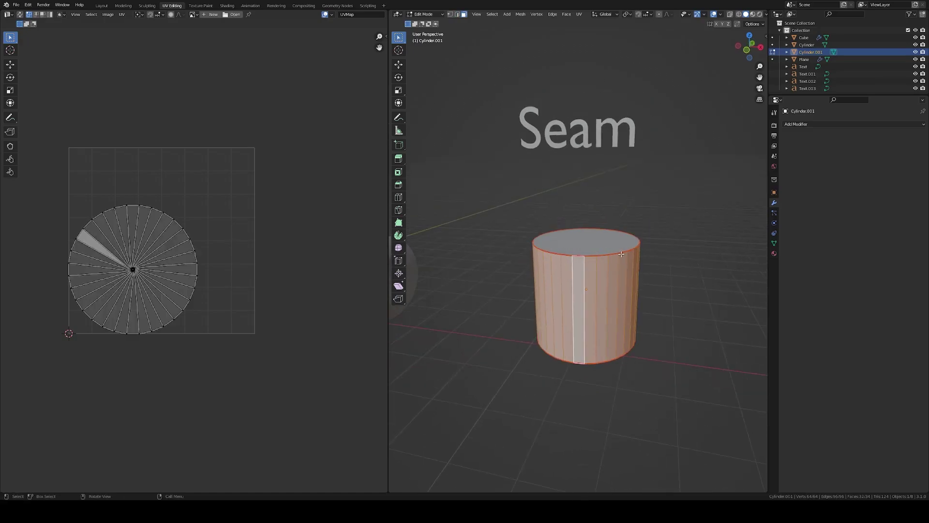
Mark one vertical edge on the front of the cylinder's side, running between the two rims, as a seam
key("2")
left_click(573, 277)
mouse_move(573, 278)
middle_mouse_down()
mouse_move(597, 257)
mouse_move(572, 288)
mouse_move(573, 278)
middle_mouse_up()
key("ctrl+e")
left_click(578, 276)
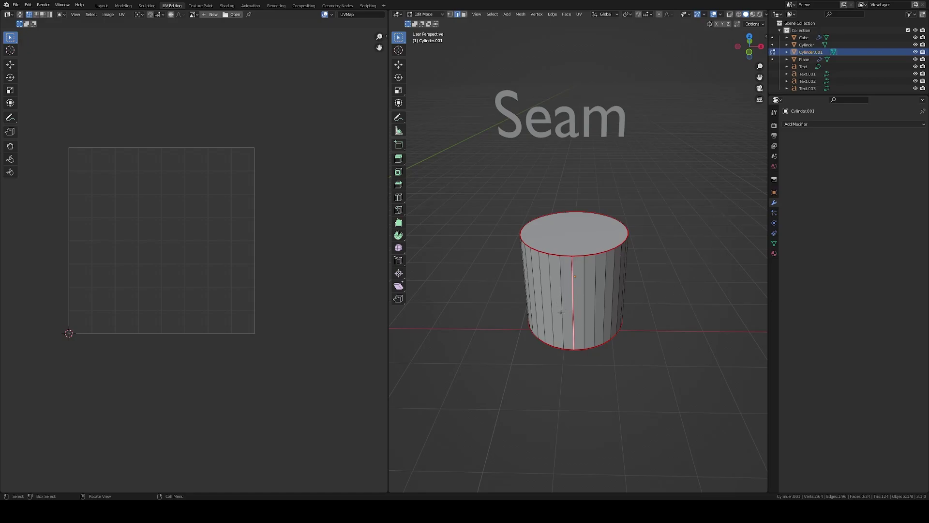
Select the whole cylinder mesh and unwrap it using the two rim seams and the vertical side seam
key("a")
key("u")
left_click(586, 289)
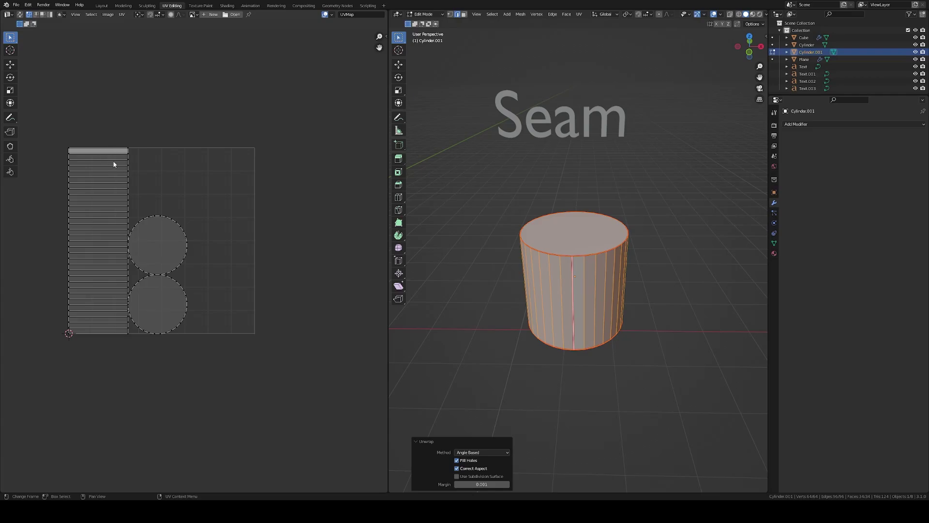
scroll(585, 254, "up", 3)
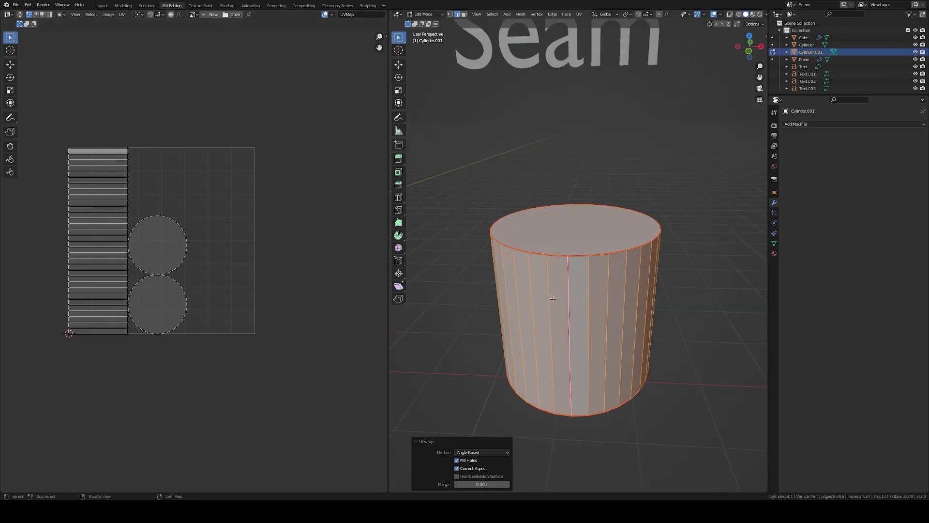
Clear the seam from the single front edge of the cylinder's top rim, just beside the vertical side seam
left_click(580, 257)
scroll(581, 257, "up", 2)
key("ctrl+e")
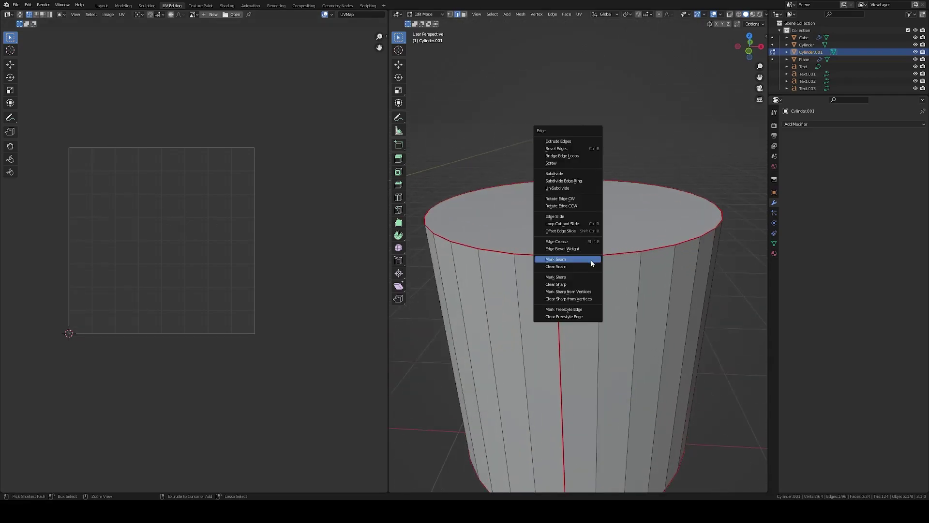
left_click(590, 268)
scroll(576, 258, "down", 3)
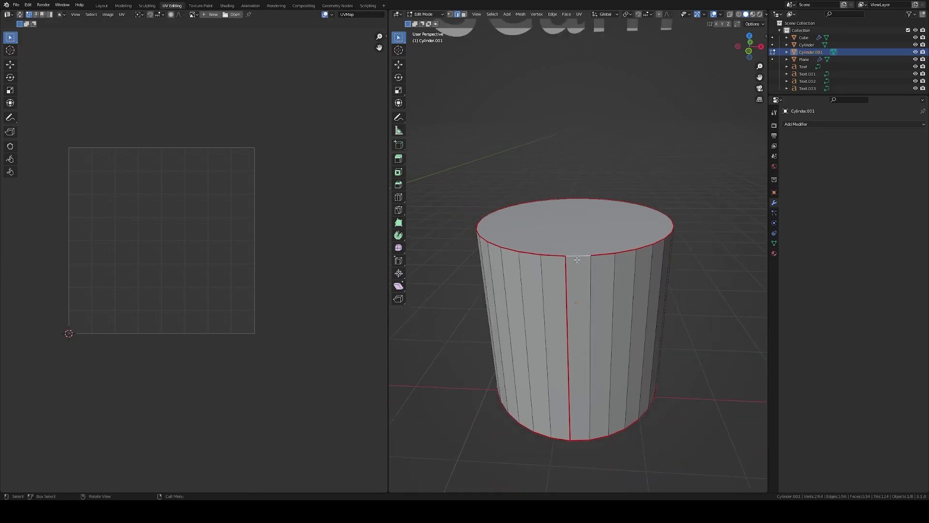
Select the whole cylinder mesh and unwrap it again using the top rim seam with its one-edge gap
scroll(578, 265, "down", 4)
key("a")
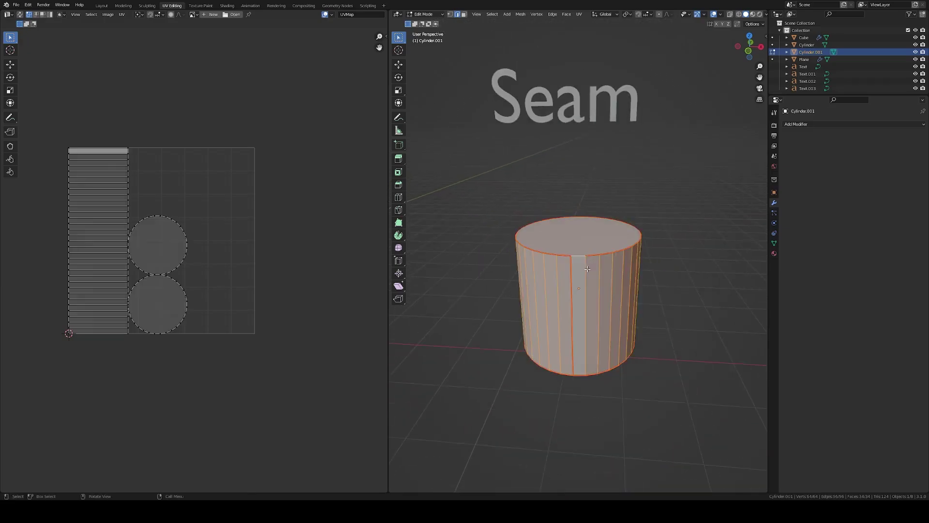
key("u")
left_click(587, 269)
scroll(171, 259, "up", 5)
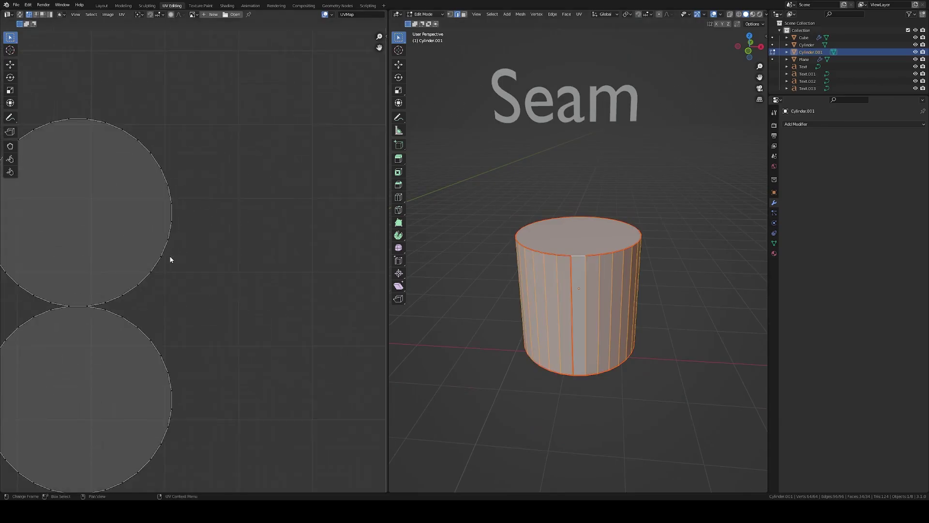
scroll(150, 256, "down", 1)
middle_click_drag(150, 255, 267, 247)
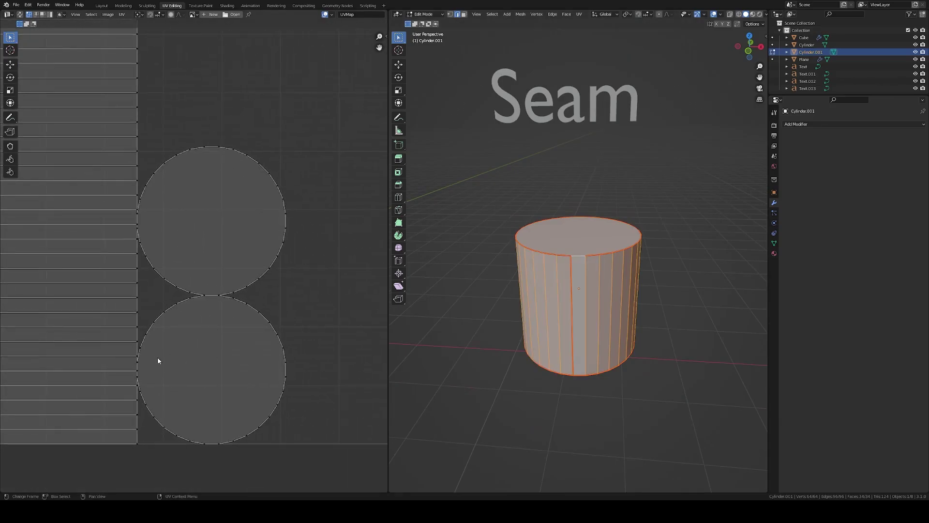
scroll(182, 329, "down", 2)
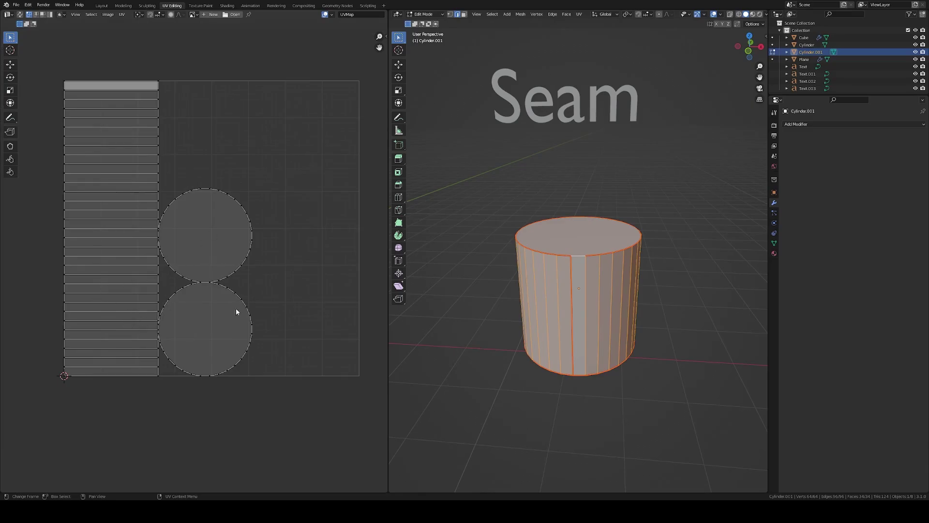
key("u")
left_click(565, 250)
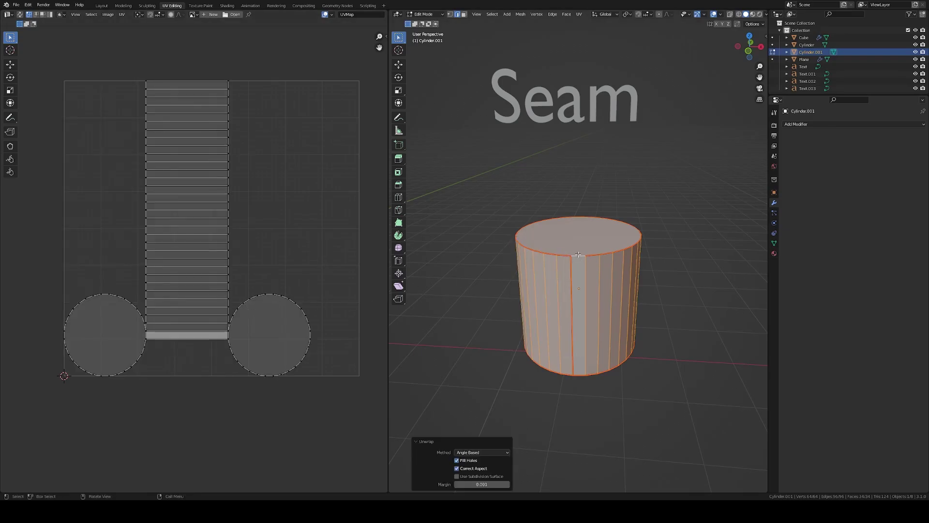
scroll(578, 254, "up", 4)
middle_click_drag(212, 333, 224, 303)
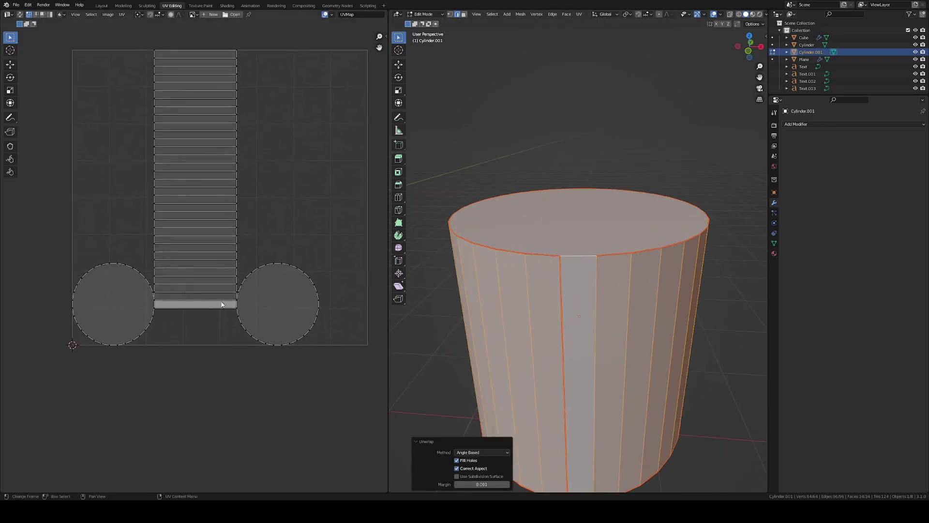
scroll(225, 300, "up", 4)
middle_click_drag(386, 334, 353, 326)
key("ctrl+z")
key("ctrl+z")
middle_click_drag(103, 321, 197, 315)
With the whole mesh selected, try moving edges of the side strip's UV island where it meets the cap islands
key("a")
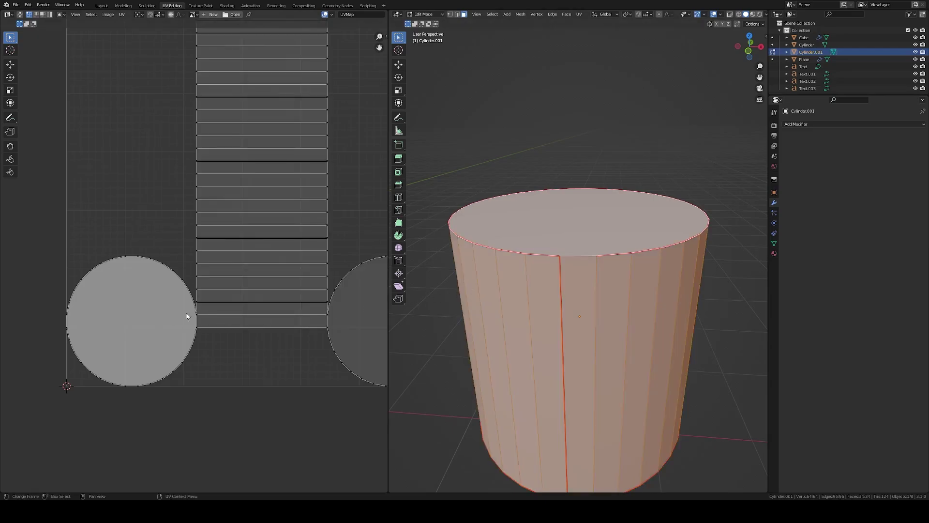
left_click(200, 316)
key("2")
left_click(197, 324)
key("g")
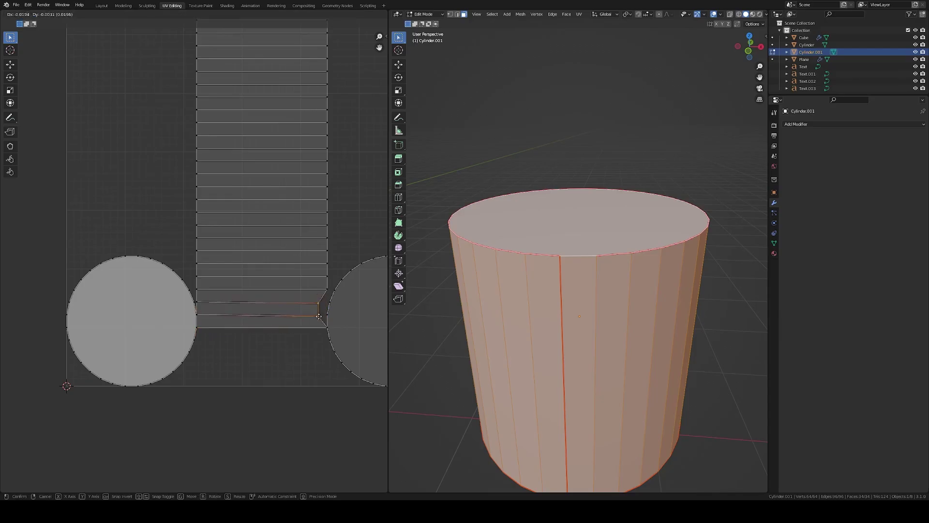
right_click(324, 317)
left_click(327, 325)
key("g")
right_click(325, 317)
scroll(306, 266, "down", 4)
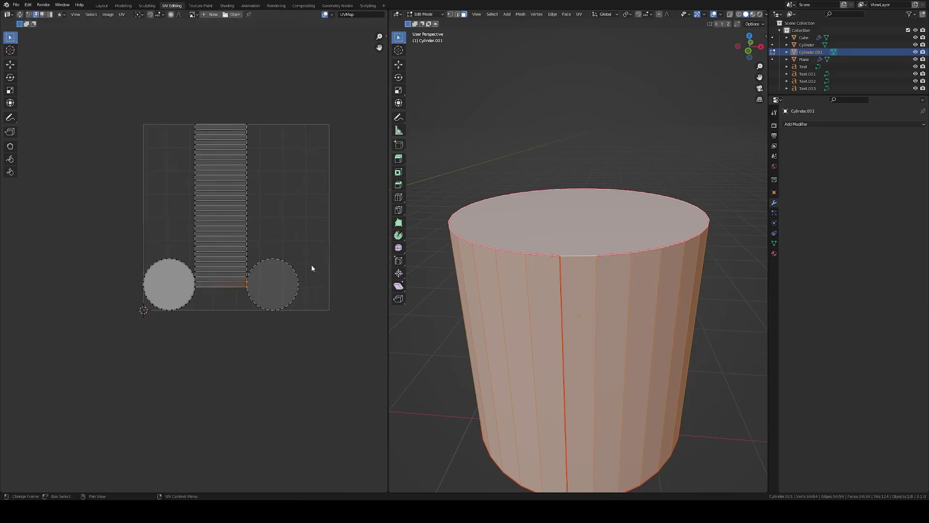
In edge select mode, clear the seam from the front bottom rim edge directly beside the vertical side seam
middle_click_drag(611, 279, 610, 263)
scroll(610, 263, "down", 2)
mouse_move(572, 388)
middle_mouse_down()
mouse_move(575, 404)
mouse_move(580, 385)
middle_mouse_up()
key("2")
left_click(576, 392)
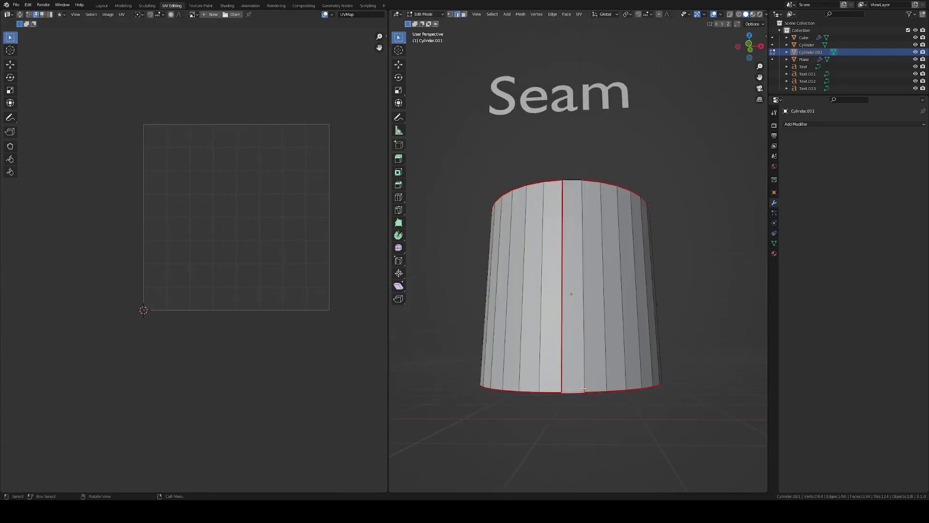
right_click(583, 389)
left_click(574, 386)
Select the whole cylinder mesh and unwrap it with one rim edge left unseamed at each cap
key("a")
key("u")
left_click(579, 370)
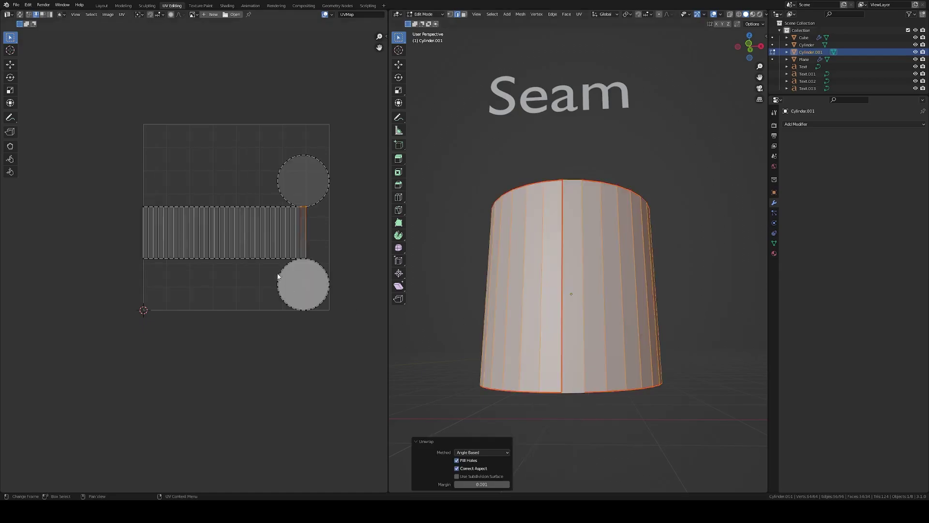
scroll(286, 275, "up", 3)
middle_click_drag(326, 211, 160, 283)
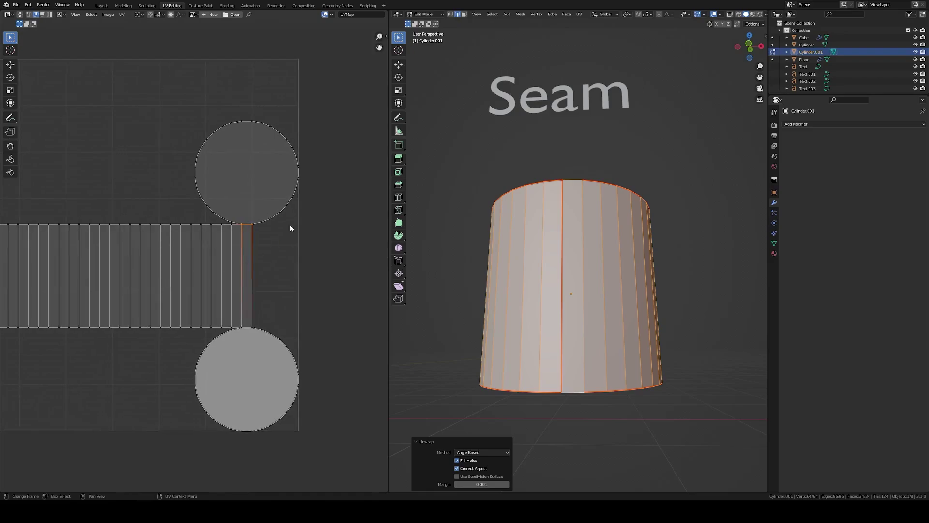
Try moving the UV vertex and edges joining the side strip to the upper and lower caps to test their connection
left_click(253, 224)
key("g")
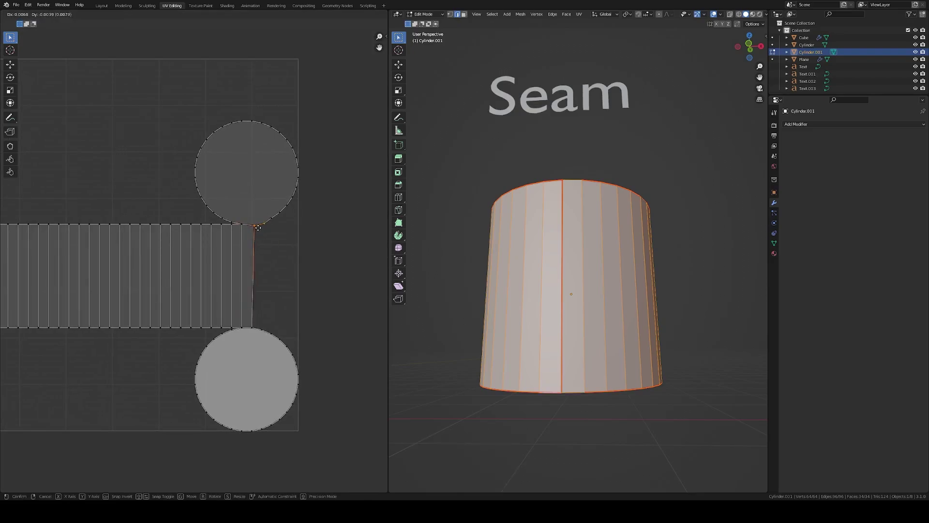
right_click(258, 228)
left_click(249, 225)
key("g")
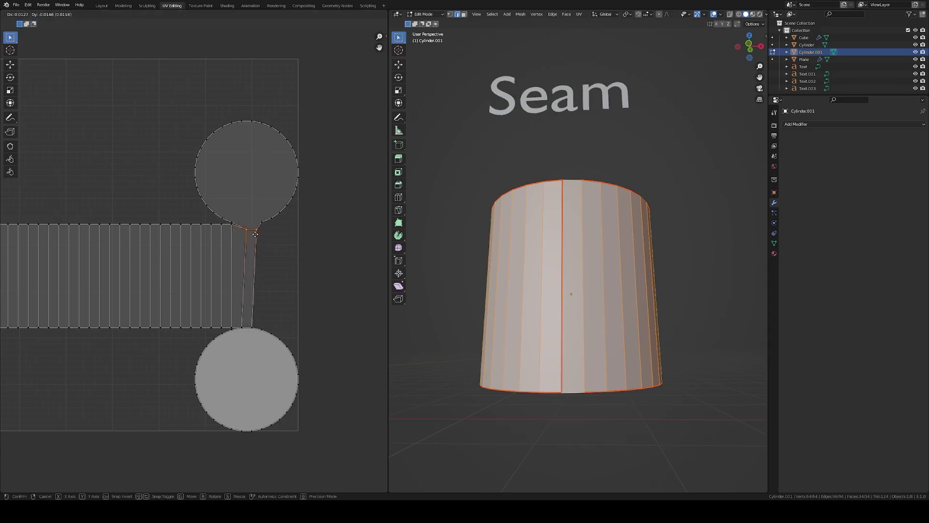
key("Escape")
left_click(250, 329)
key("g")
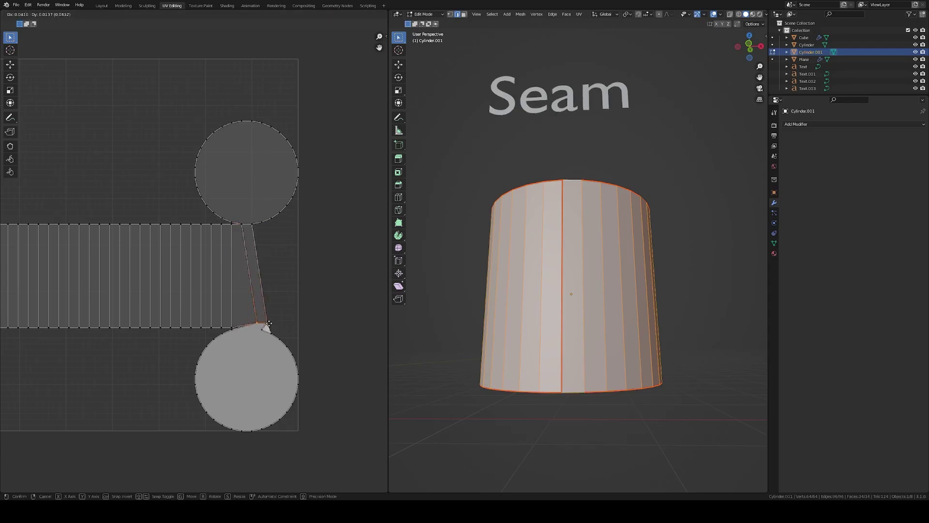
key("Escape")
scroll(542, 214, "down", 4)
middle_click_drag(542, 213, 548, 240)
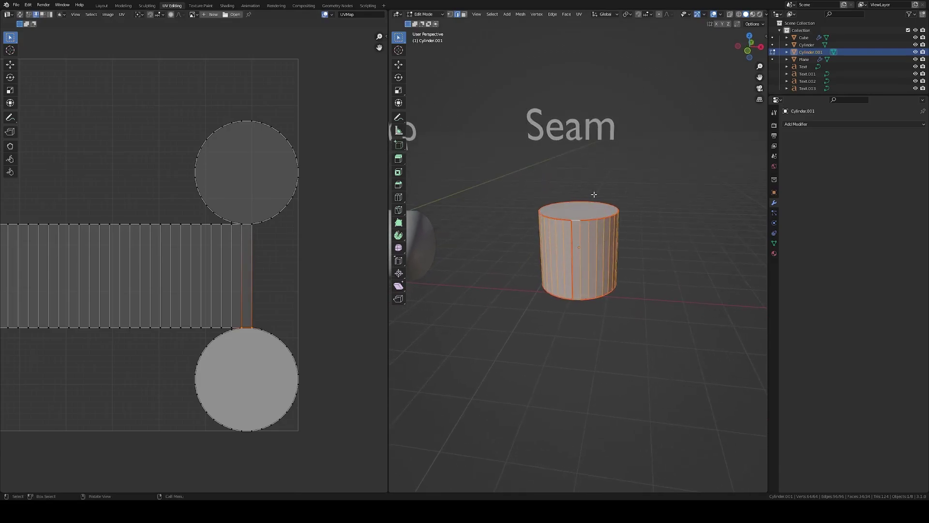
scroll(588, 198, "down", 2)
middle_click_drag(588, 199, 593, 200)
scroll(255, 248, "down", 3)
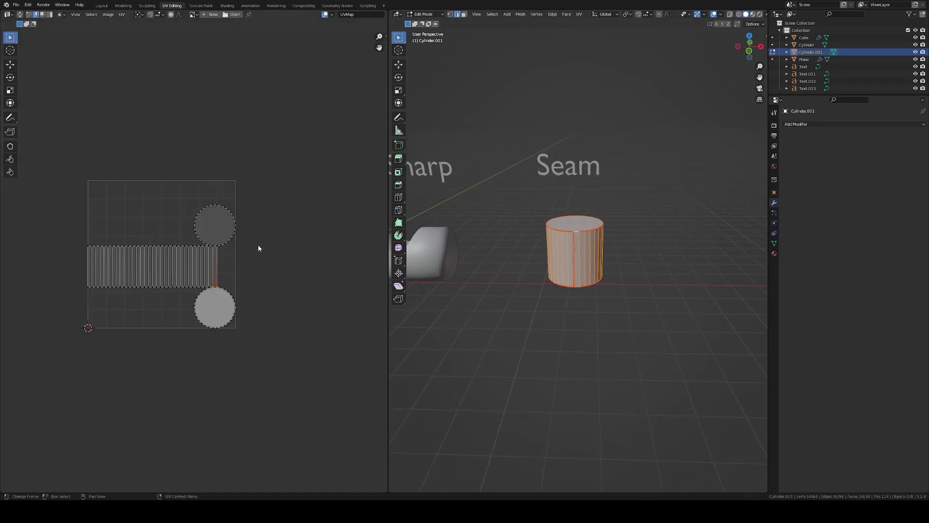